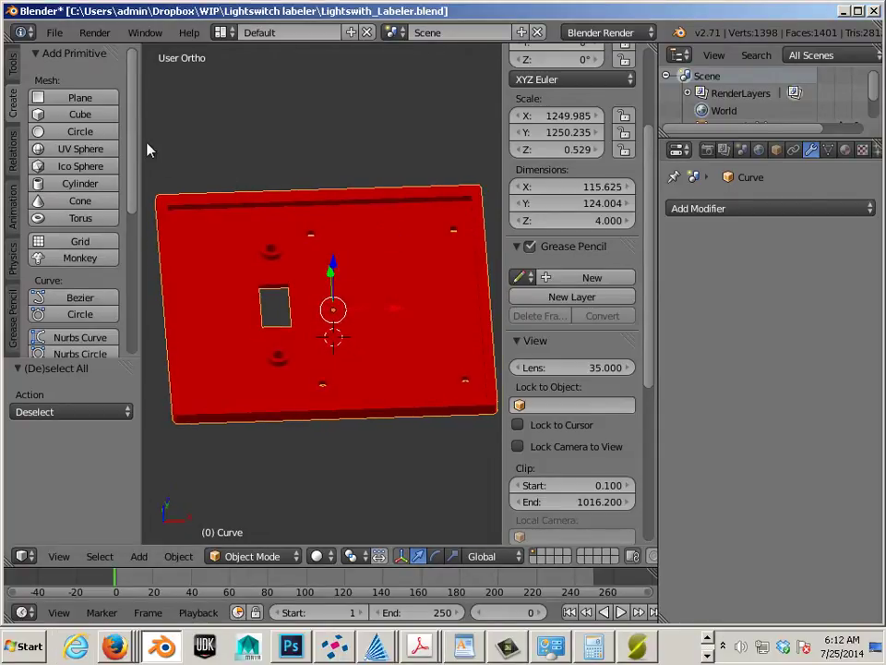
- Add a cylinder above the plate and set its Z dimension to 2.71
{"action": "left_click", "coordinate": [37, 184]}
{"action": "mouse_move", "coordinate": [309, 270]}
{"action": "middle_mouse_down"}
{"action": "mouse_move", "coordinate": [362, 294]}
{"action": "mouse_move", "coordinate": [336, 297]}
{"action": "middle_mouse_up"}
{"action": "left_click_drag", "start_coordinate": [337, 297], "coordinate": [339, 240]}
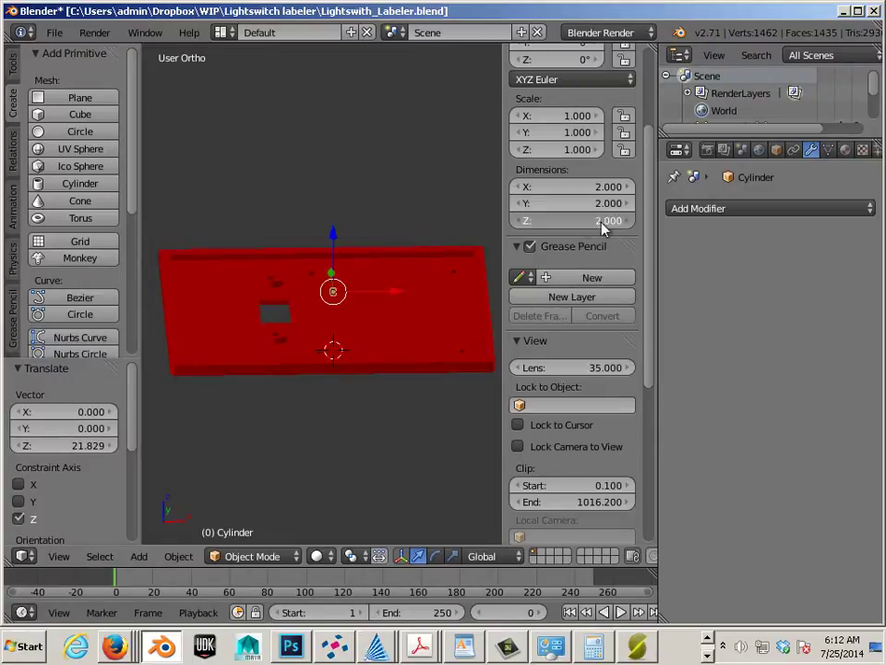
{"action": "left_click", "coordinate": [599, 221]}
{"action": "type", "text": "2.71"}
{"action": "key", "text": "Return"}
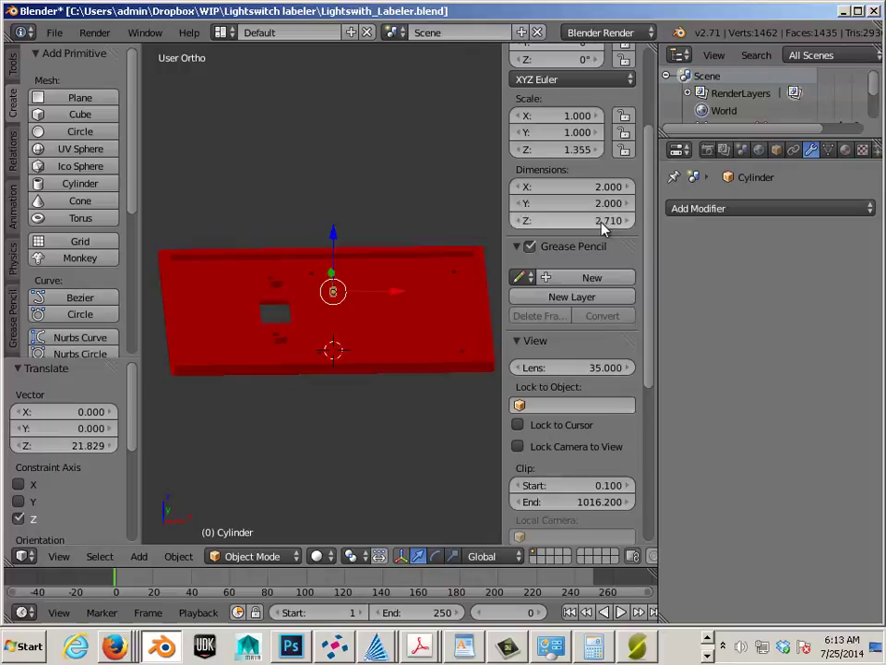
- In front view, sink the cylinder down into the red plate, then select the plate
{"action": "key", "text": "KP_1"}
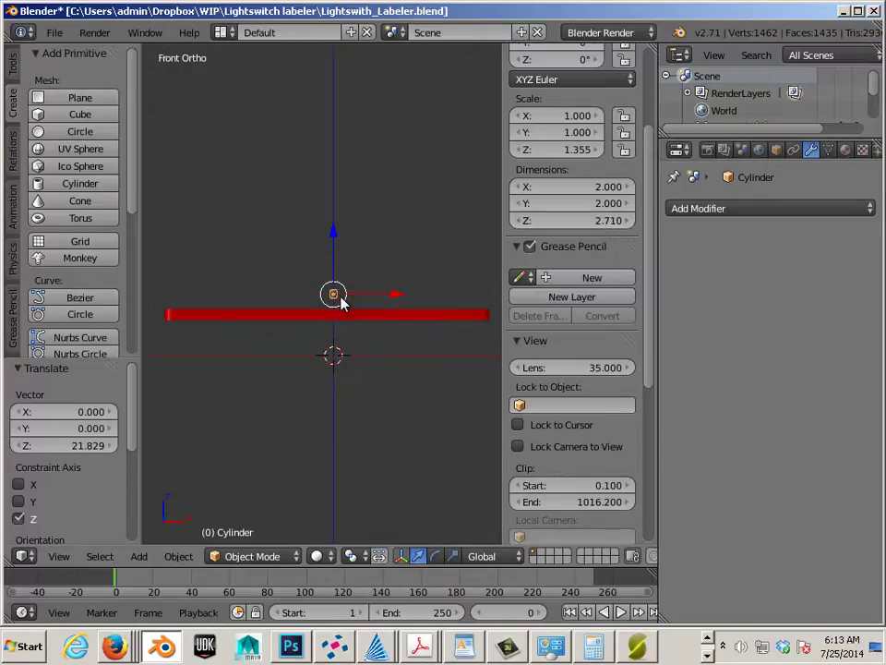
{"action": "scroll", "coordinate": [341, 301], "scroll_direction": "up", "scroll_amount": 4}
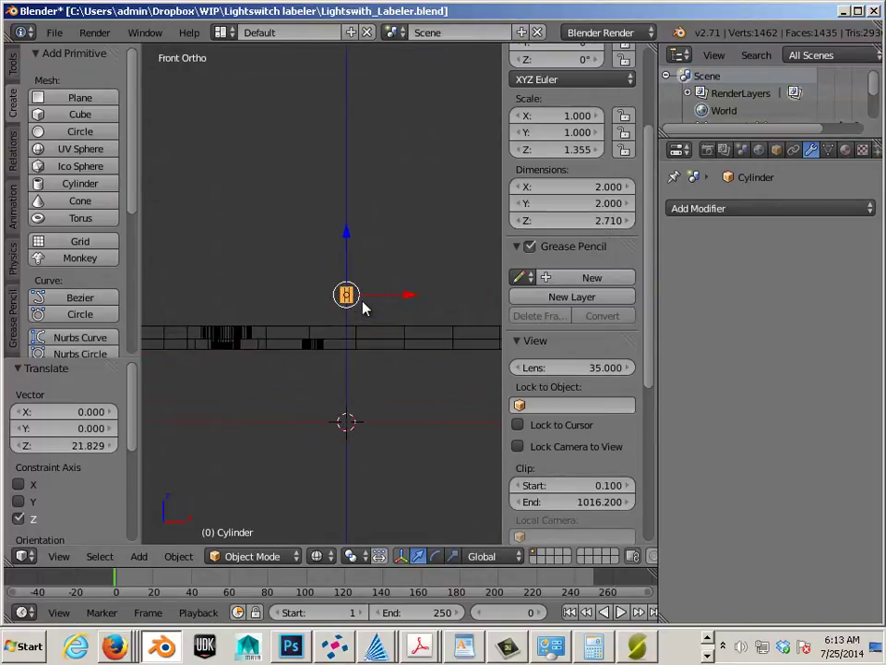
{"action": "scroll", "coordinate": [347, 296], "scroll_direction": "up", "scroll_amount": 3}
{"action": "key", "text": "g"}
{"action": "key", "text": "z"}
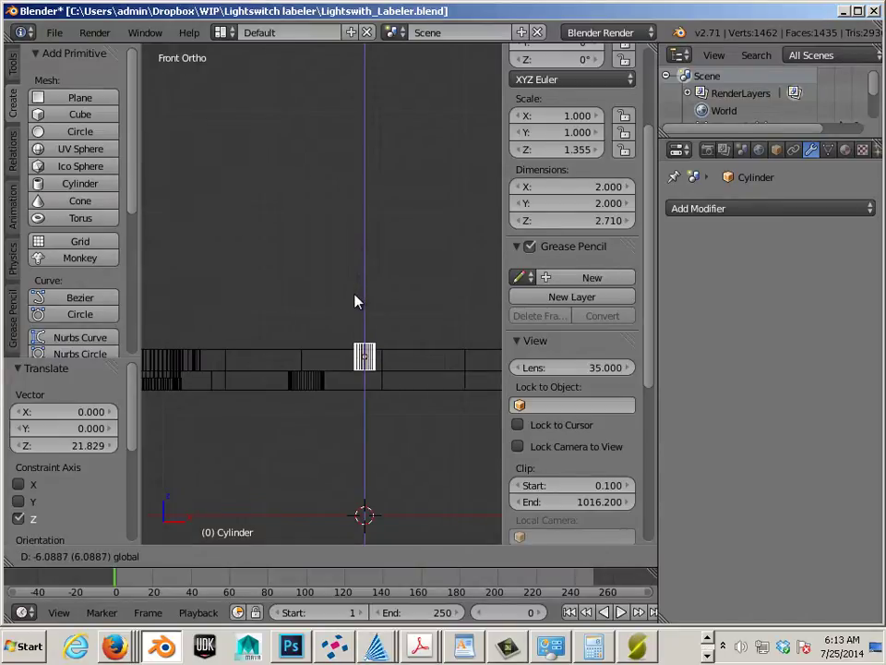
{"action": "left_click", "coordinate": [358, 302]}
{"action": "right_click", "coordinate": [399, 351]}
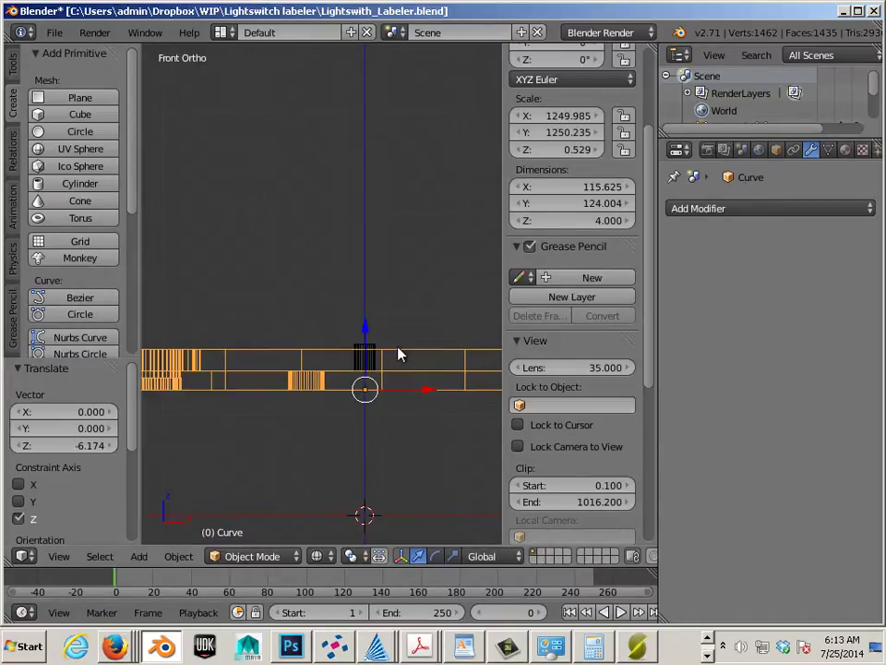
{"action": "scroll", "coordinate": [399, 351], "scroll_direction": "down", "scroll_amount": 2}
- In solid shading, move the cylinder along Z to sit inside the plate
{"action": "scroll", "coordinate": [399, 351], "scroll_direction": "up", "scroll_amount": 1}
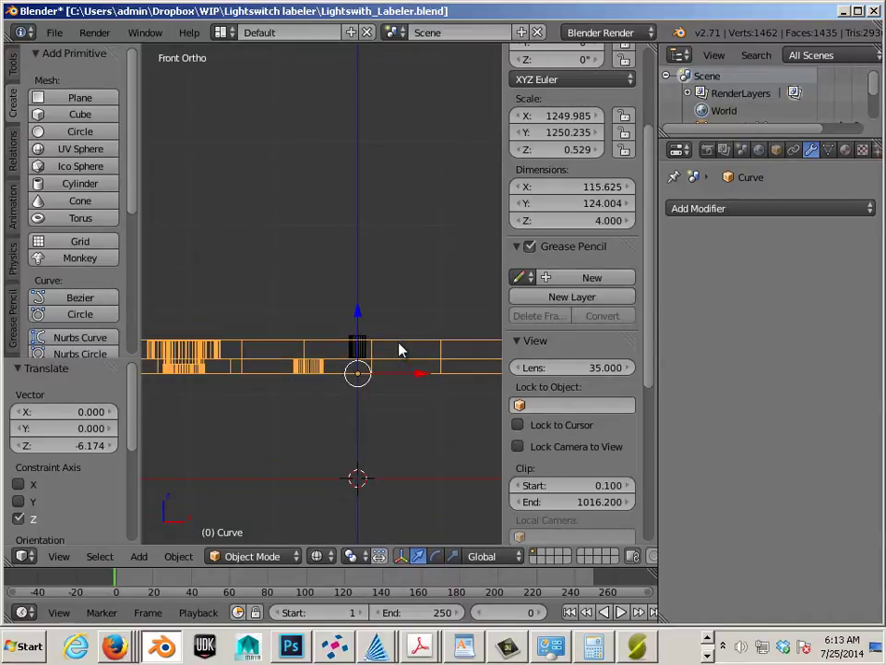
{"action": "middle_click_drag", "start_coordinate": [394, 322], "coordinate": [392, 346]}
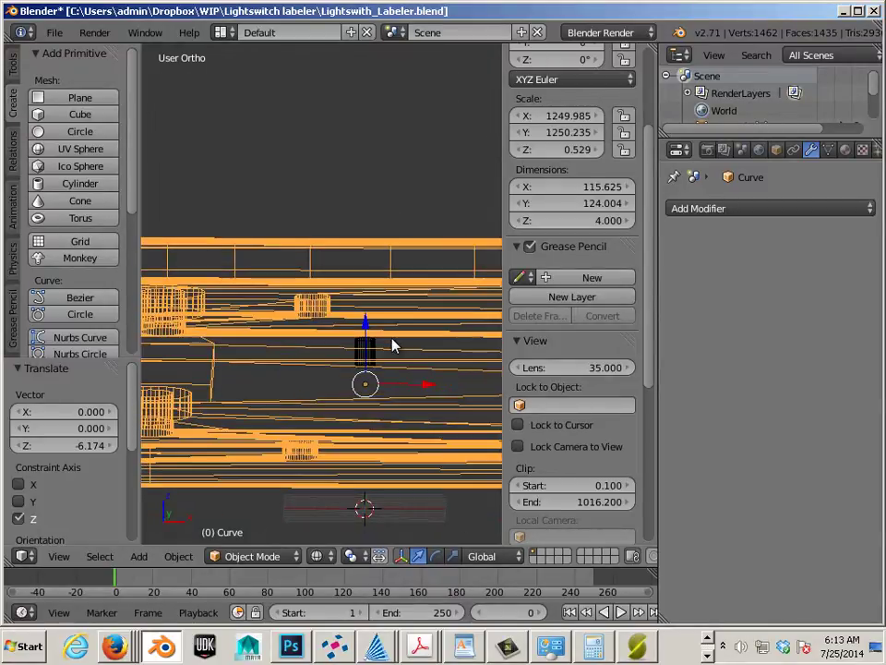
{"action": "key", "text": "z"}
{"action": "right_click", "coordinate": [369, 349]}
{"action": "key", "text": "g"}
{"action": "key", "text": "z"}
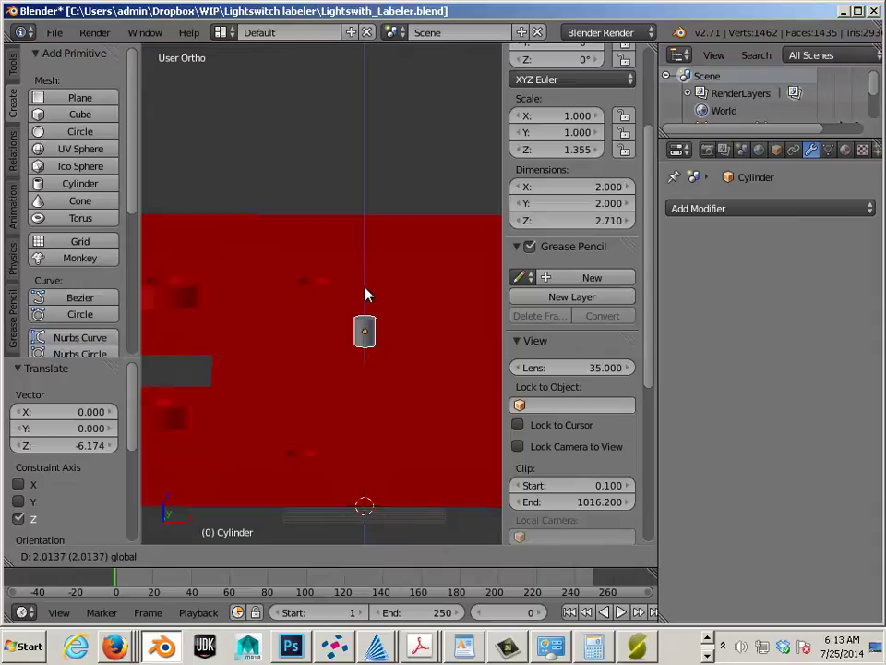
{"action": "left_click", "coordinate": [364, 311]}
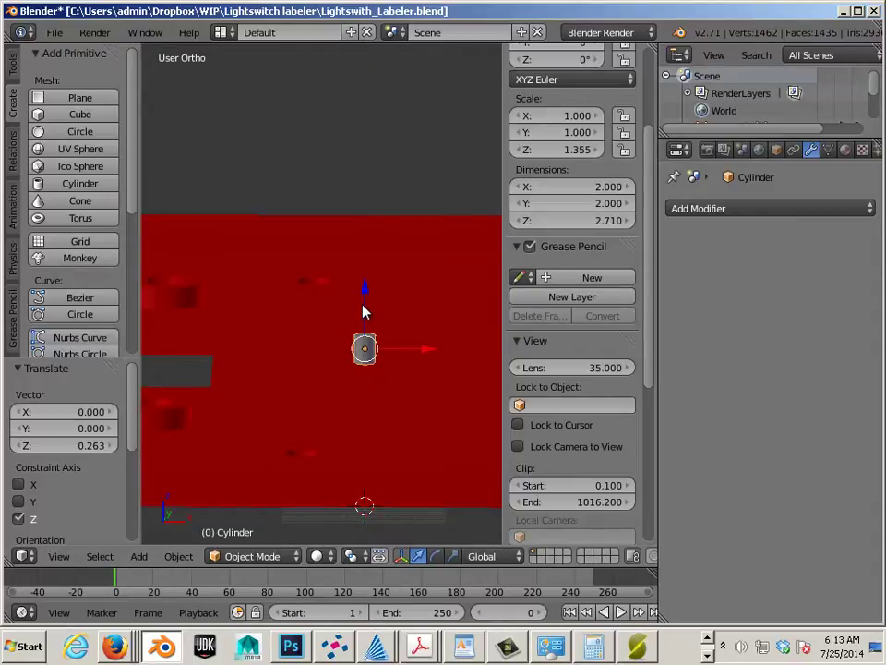
- From the right view in wireframe, settle the cylinder slightly lower, then select the plate
{"action": "key", "text": "KP_3"}
{"action": "key", "text": "z"}
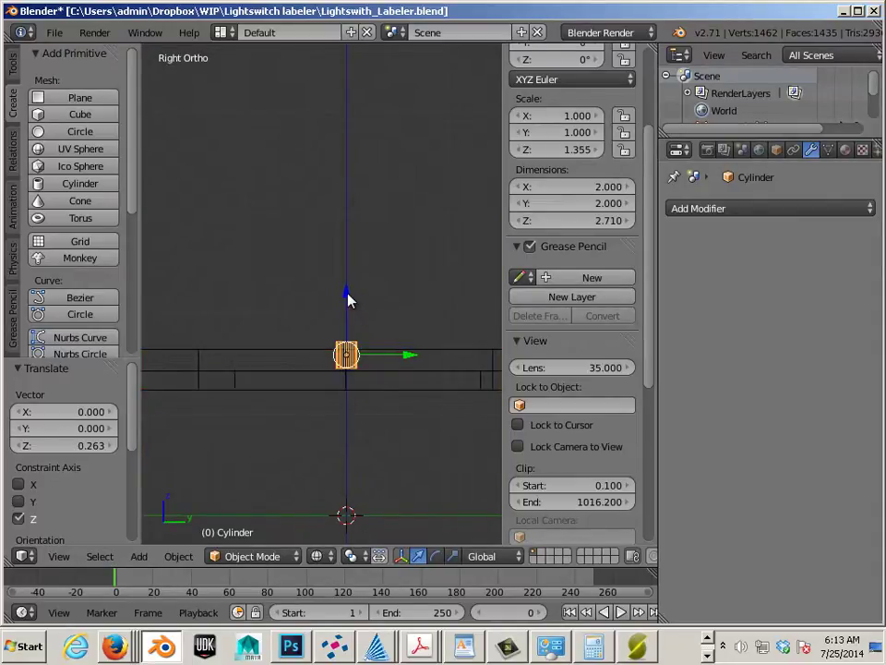
{"action": "key", "text": "g"}
{"action": "key", "text": "z"}
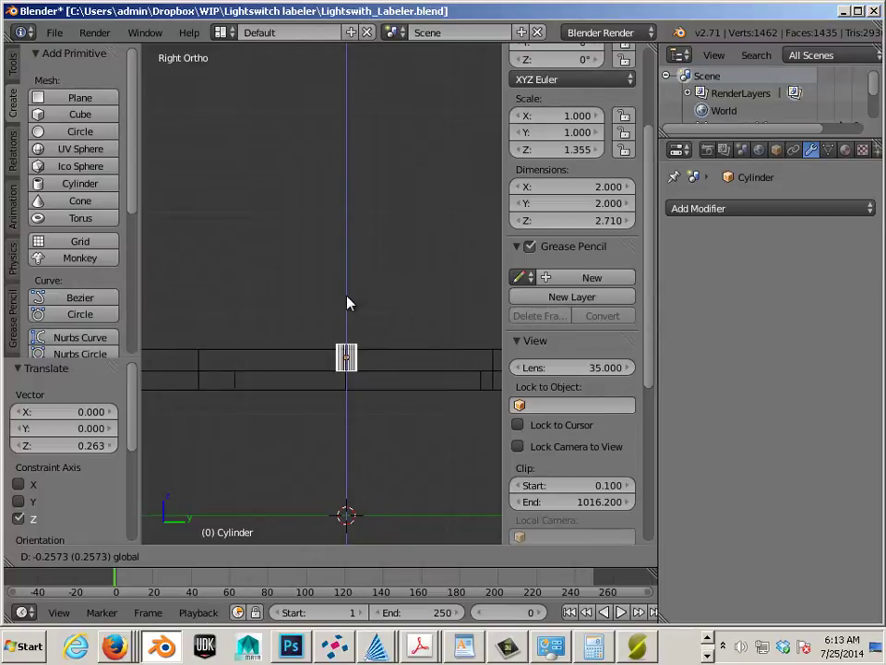
{"action": "left_click", "coordinate": [347, 303]}
{"action": "scroll", "coordinate": [351, 305], "scroll_direction": "down", "scroll_amount": 4}
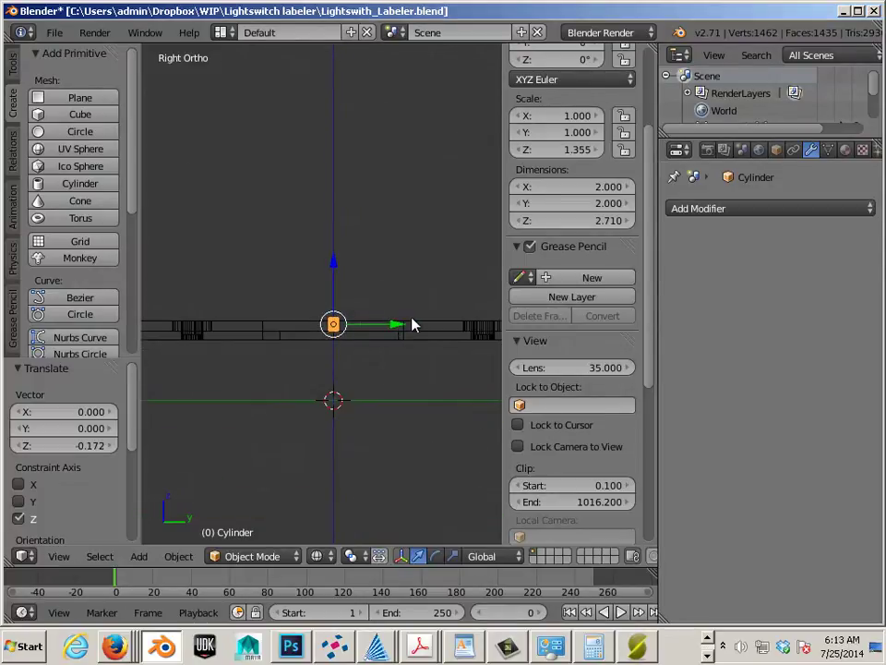
{"action": "right_click", "coordinate": [415, 325]}
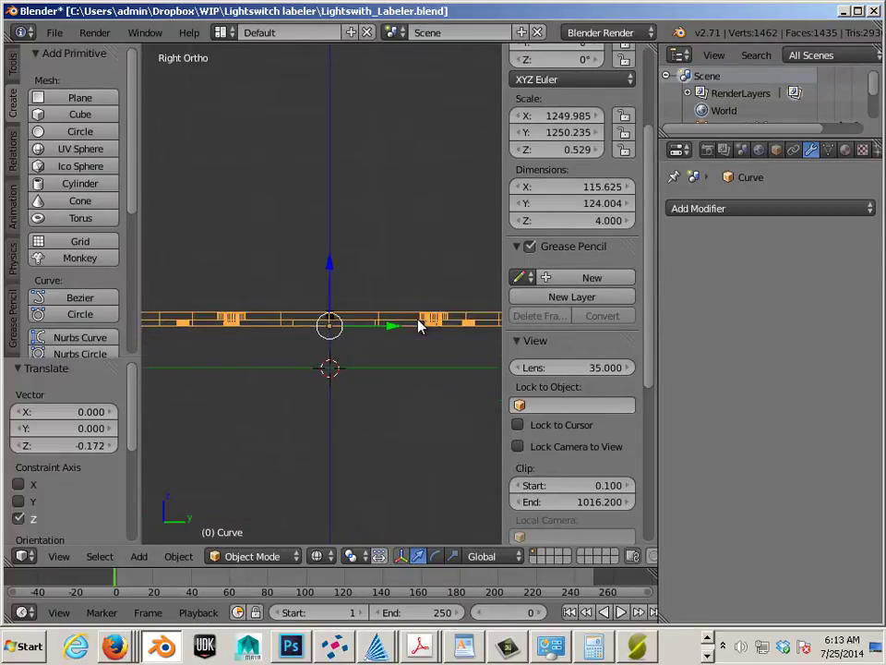
- In the plate's Edit Mode, box-select its top vertices across the full width
{"action": "key", "text": "Tab"}
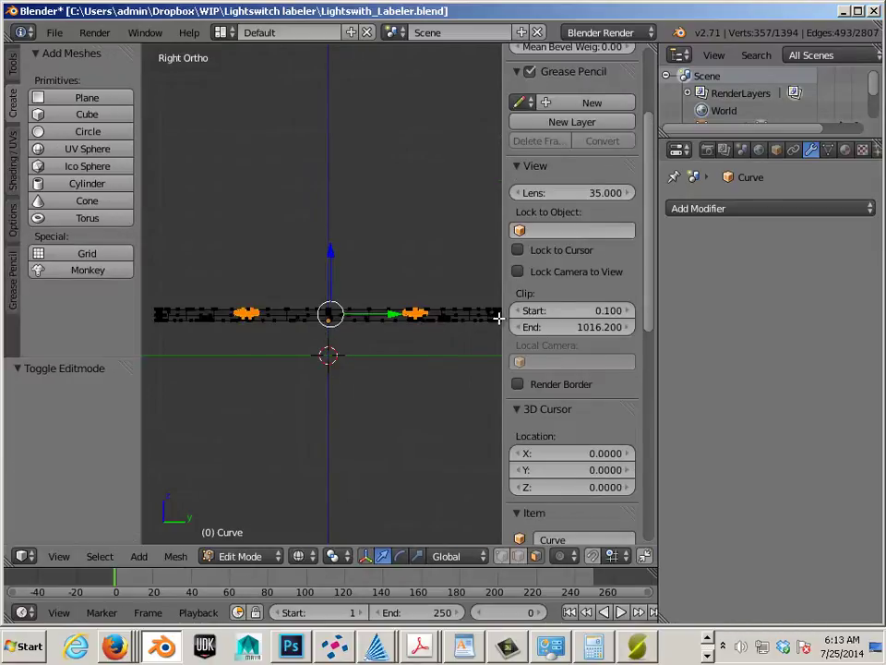
{"action": "left_click_drag", "start_coordinate": [507, 315], "coordinate": [637, 338]}
{"action": "scroll", "coordinate": [593, 333], "scroll_direction": "up", "scroll_amount": 4}
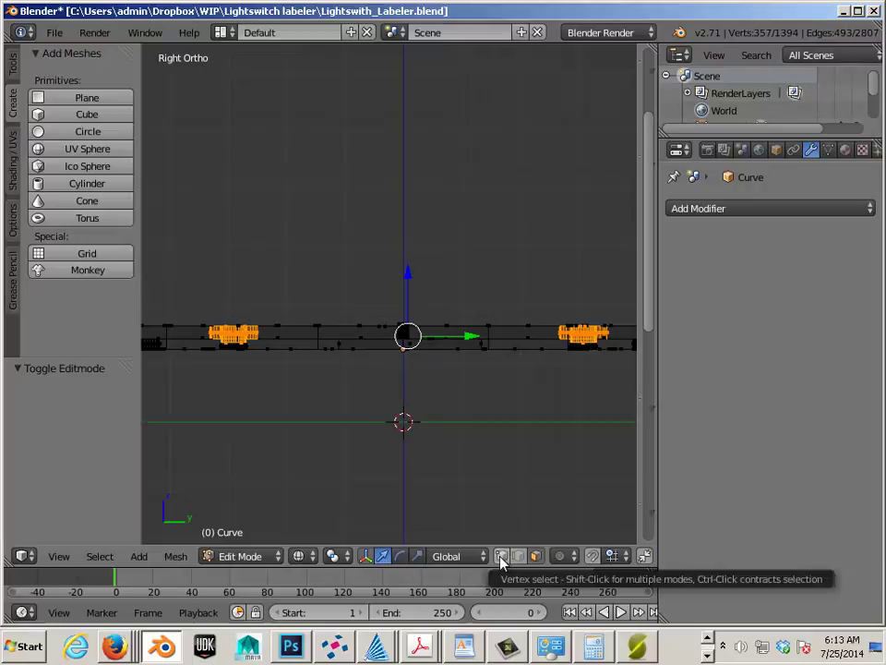
{"action": "scroll", "coordinate": [448, 512], "scroll_direction": "down", "scroll_amount": 4}
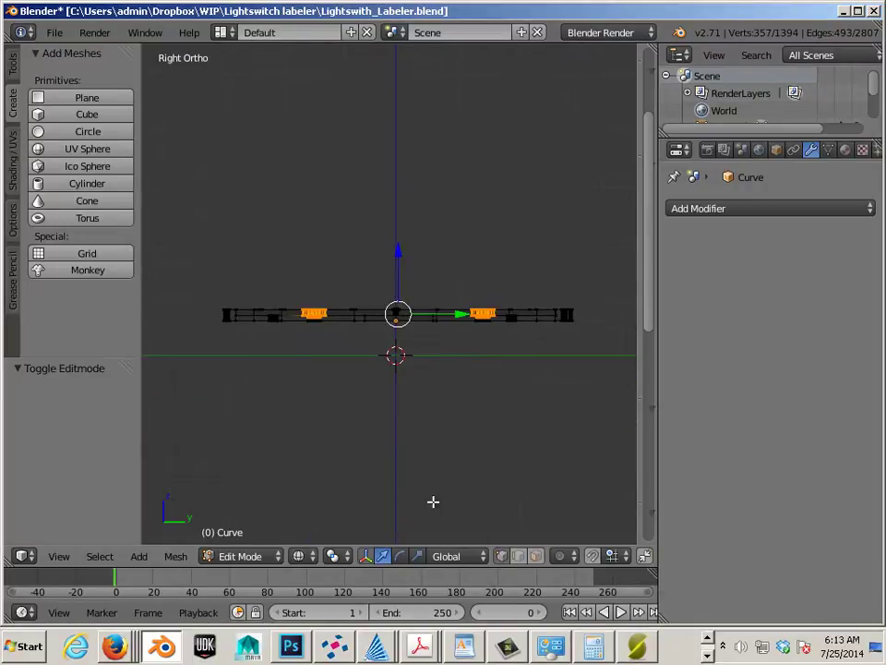
{"action": "left_click_drag", "start_coordinate": [195, 295], "coordinate": [582, 310]}
- Raise the selected top vertices 0.66 along Z and return to Object Mode
{"action": "scroll", "coordinate": [529, 316], "scroll_direction": "up", "scroll_amount": 4}
{"action": "scroll", "coordinate": [510, 337], "scroll_direction": "up", "scroll_amount": 5}
{"action": "scroll", "coordinate": [493, 338], "scroll_direction": "up", "scroll_amount": 1}
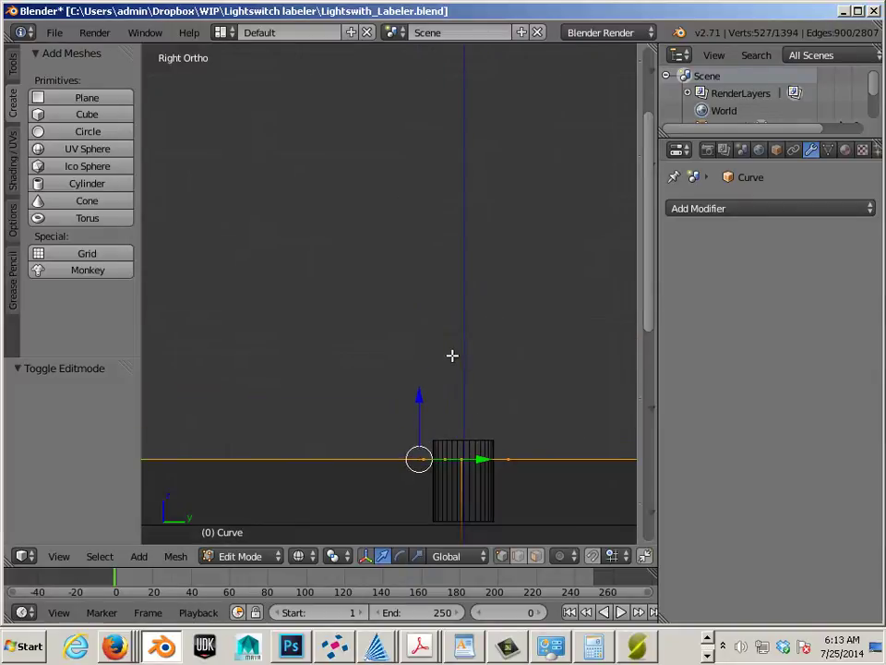
{"action": "key", "text": "g"}
{"action": "key", "text": "z"}
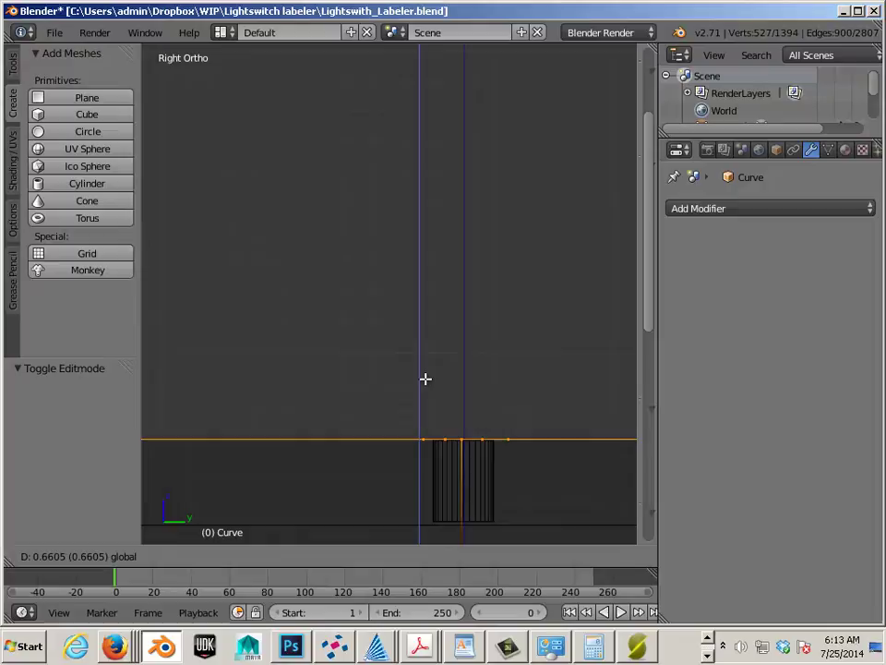
{"action": "left_click", "coordinate": [424, 379]}
{"action": "scroll", "coordinate": [425, 378], "scroll_direction": "down", "scroll_amount": 4}
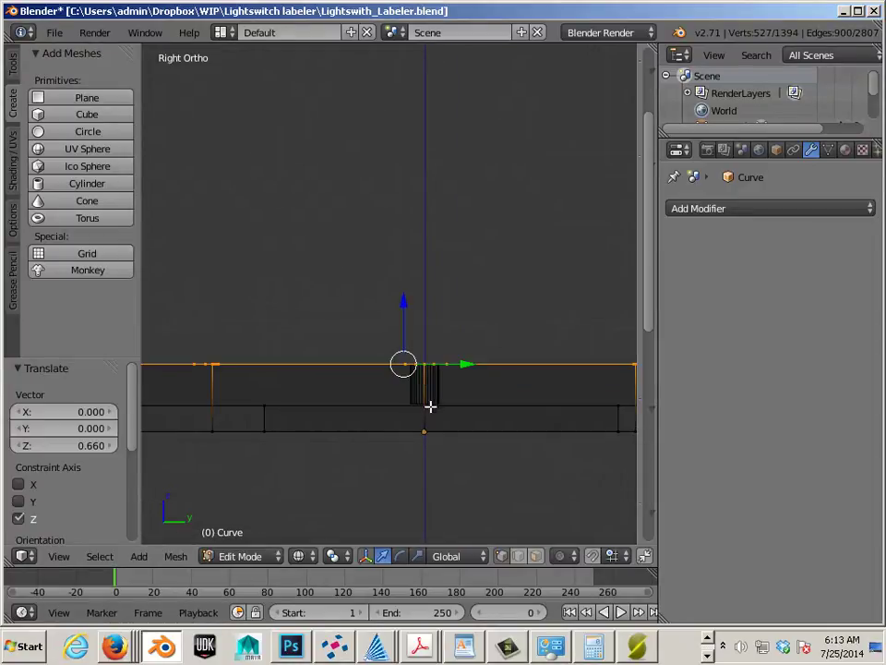
{"action": "key", "text": "Tab"}
- Lower the cylinder through the plate's thickness, then reselect the plate
{"action": "right_click", "coordinate": [432, 393]}
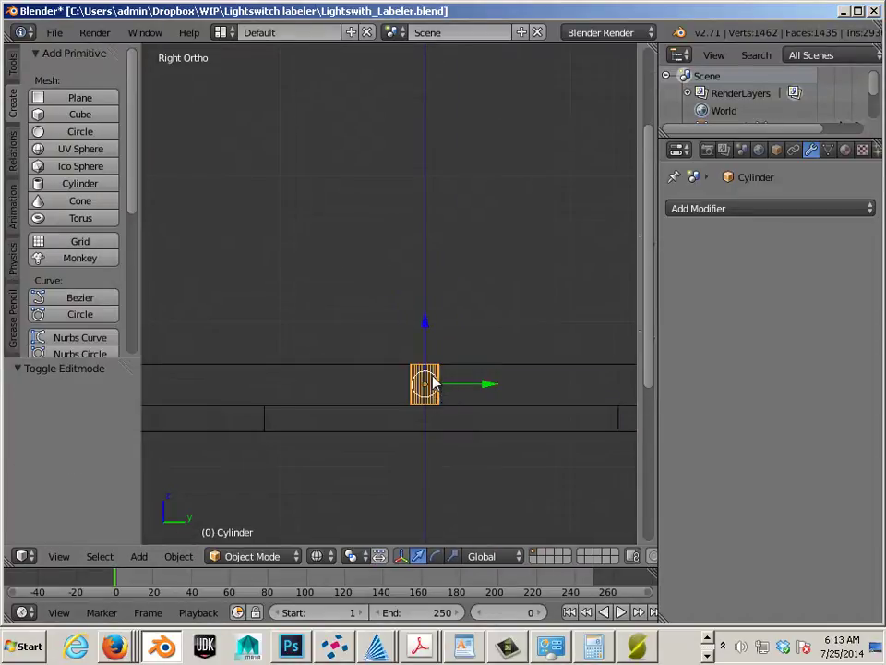
{"action": "key", "text": "g"}
{"action": "key", "text": "z"}
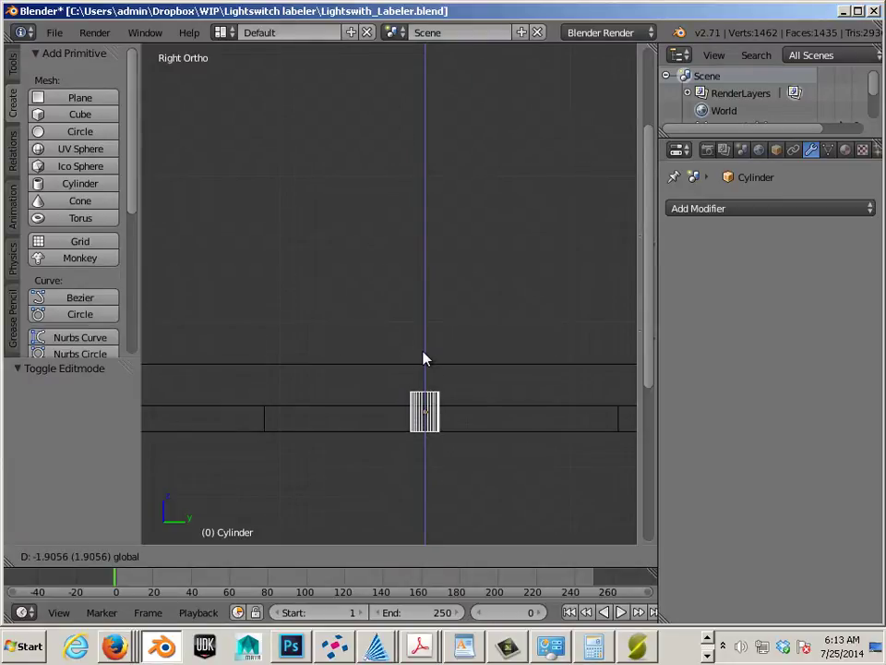
{"action": "left_click", "coordinate": [425, 358]}
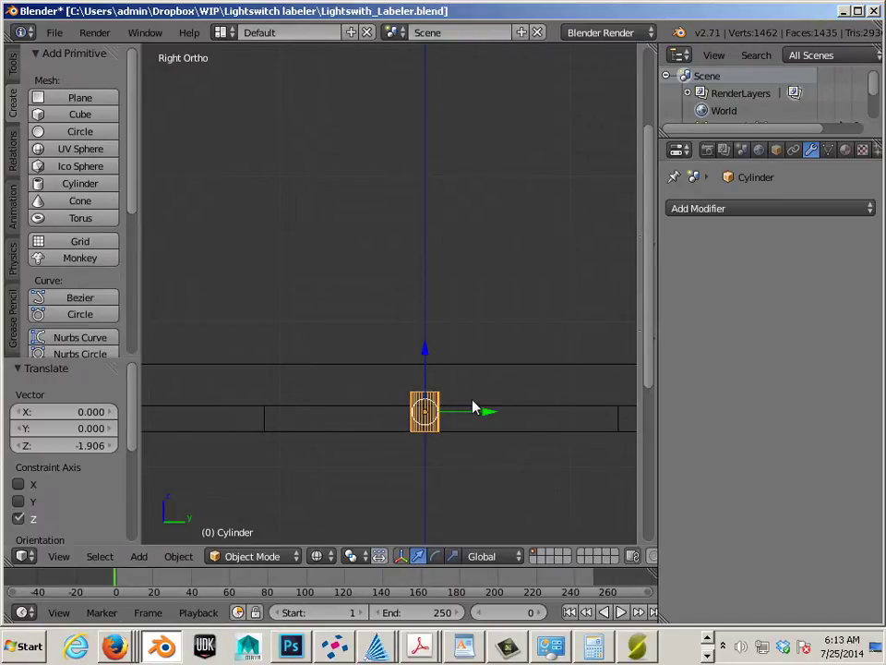
{"action": "right_click", "coordinate": [529, 410]}
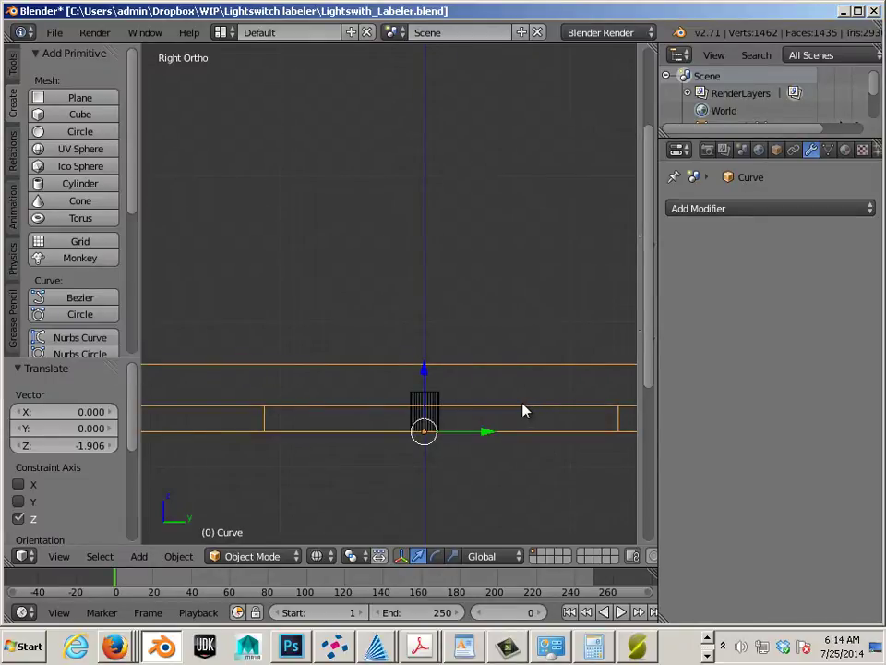
{"action": "scroll", "coordinate": [522, 410], "scroll_direction": "down", "scroll_amount": 2}
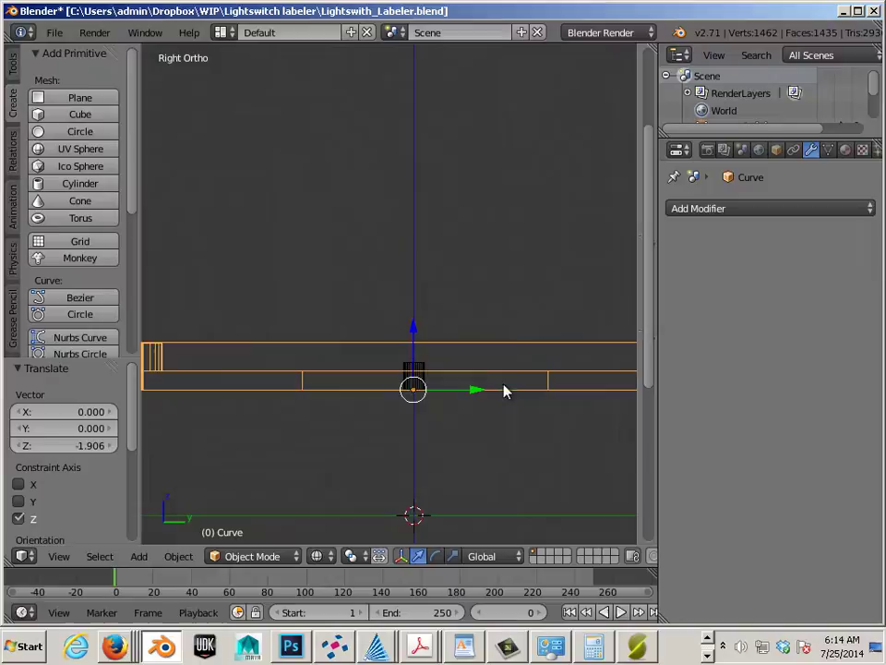
- Select all of the curve's geometry, raise it slightly along Z, and leave Edit Mode
{"action": "key", "text": "Tab"}
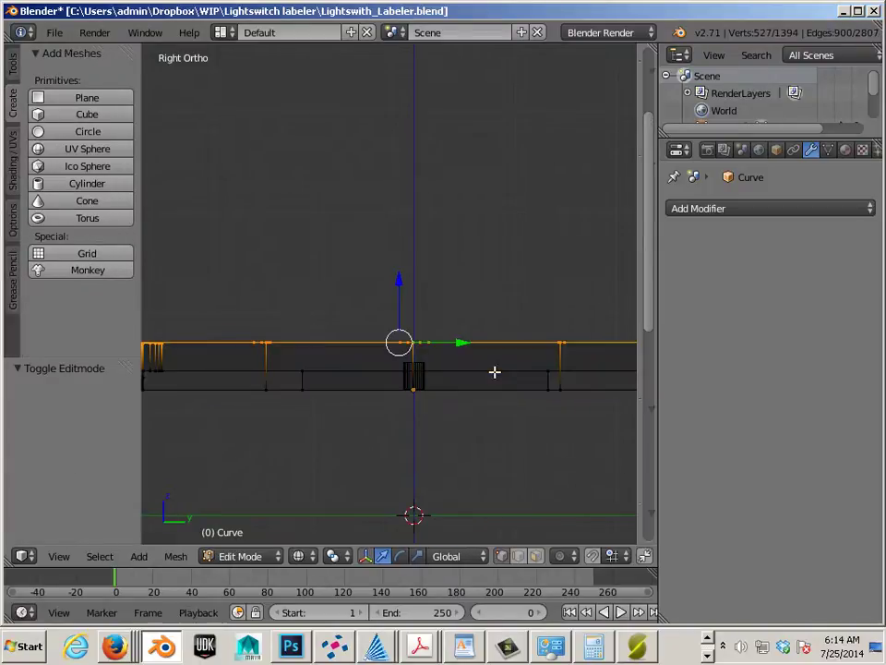
{"action": "scroll", "coordinate": [495, 371], "scroll_direction": "down", "scroll_amount": 4}
{"action": "scroll", "coordinate": [493, 371], "scroll_direction": "down", "scroll_amount": 3}
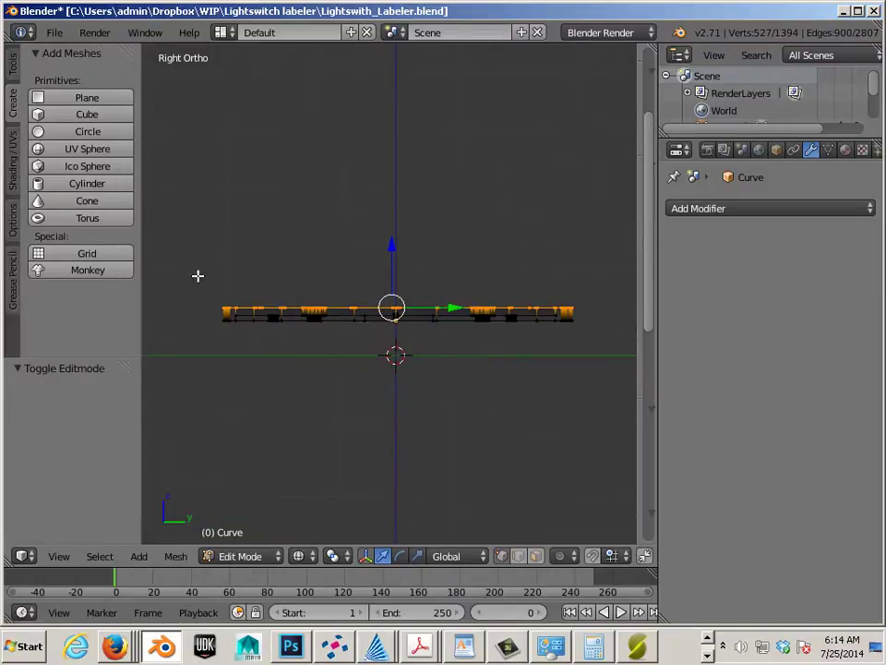
{"action": "left_click_drag", "start_coordinate": [182, 274], "coordinate": [588, 315]}
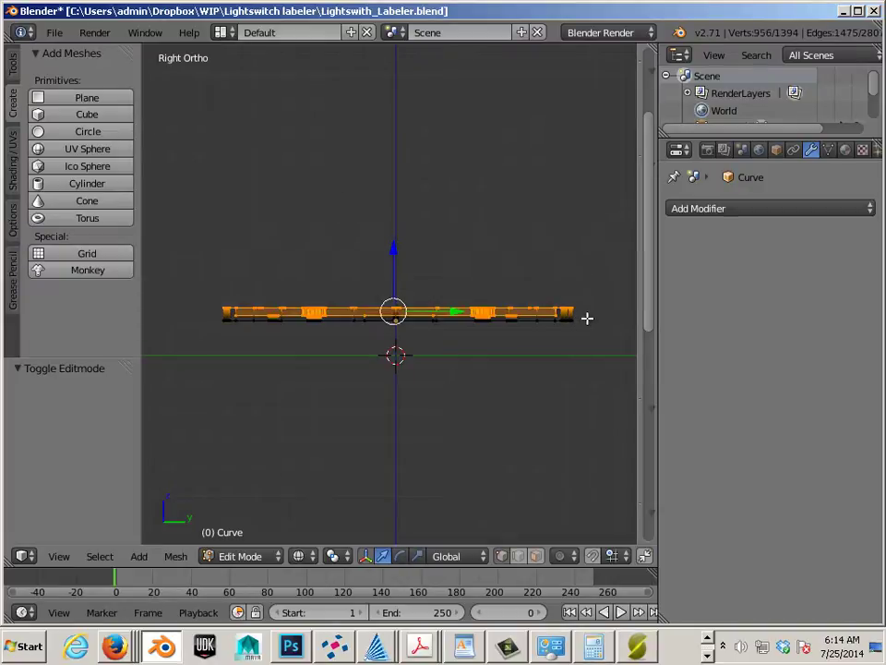
{"action": "scroll", "coordinate": [582, 318], "scroll_direction": "up", "scroll_amount": 3}
{"action": "scroll", "coordinate": [573, 318], "scroll_direction": "up", "scroll_amount": 2}
{"action": "scroll", "coordinate": [434, 329], "scroll_direction": "up", "scroll_amount": 2}
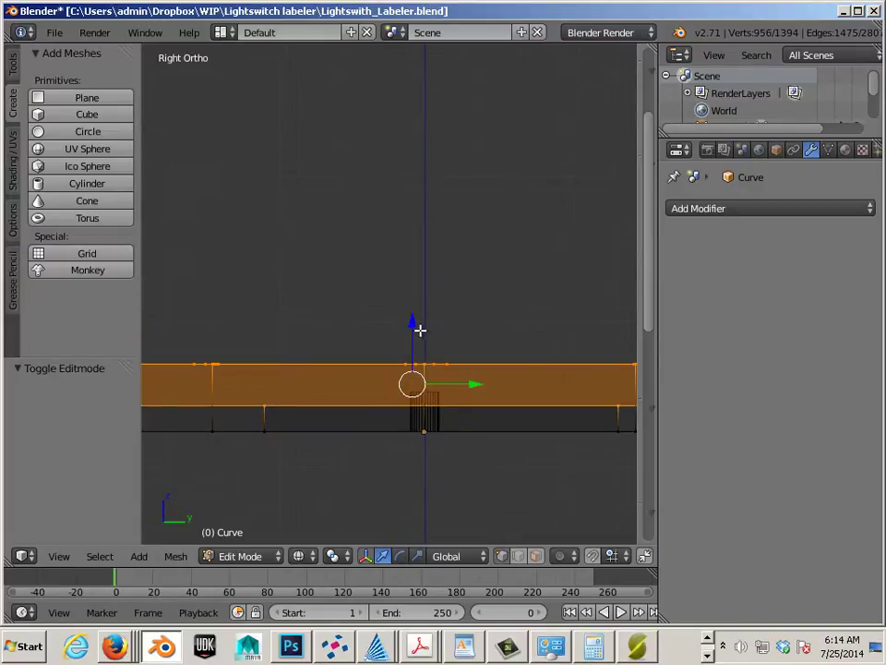
{"action": "left_click_drag", "start_coordinate": [411, 327], "coordinate": [411, 323]}
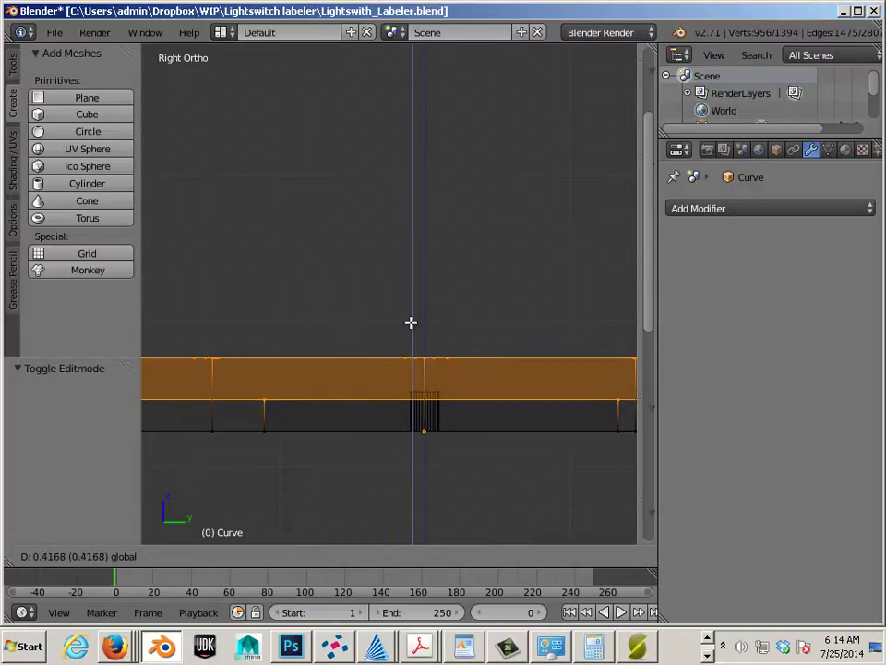
{"action": "left_click_drag", "start_coordinate": [411, 322], "coordinate": [412, 323]}
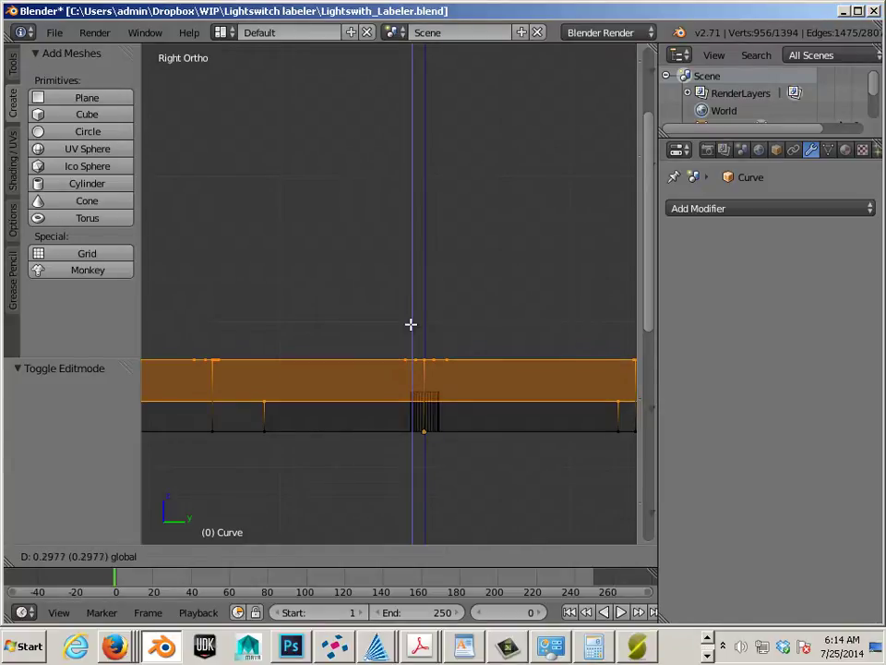
{"action": "key", "text": "Tab"}
- Lift the cylinder well above the plate and view the model in solid shading
{"action": "key", "text": "a"}
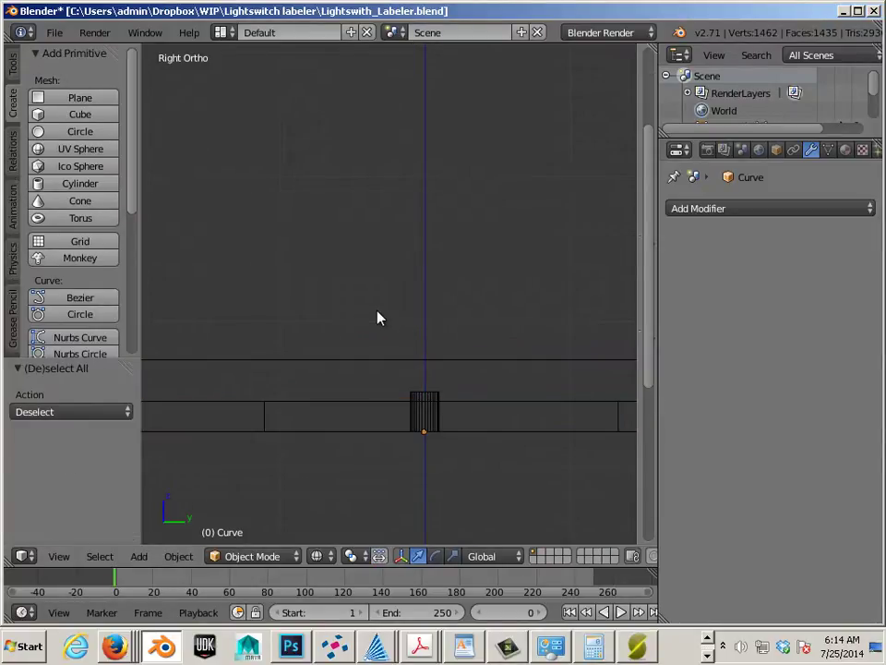
{"action": "scroll", "coordinate": [407, 381], "scroll_direction": "down", "scroll_amount": 1}
{"action": "right_click", "coordinate": [419, 402]}
{"action": "left_click_drag", "start_coordinate": [419, 340], "coordinate": [423, 312]}
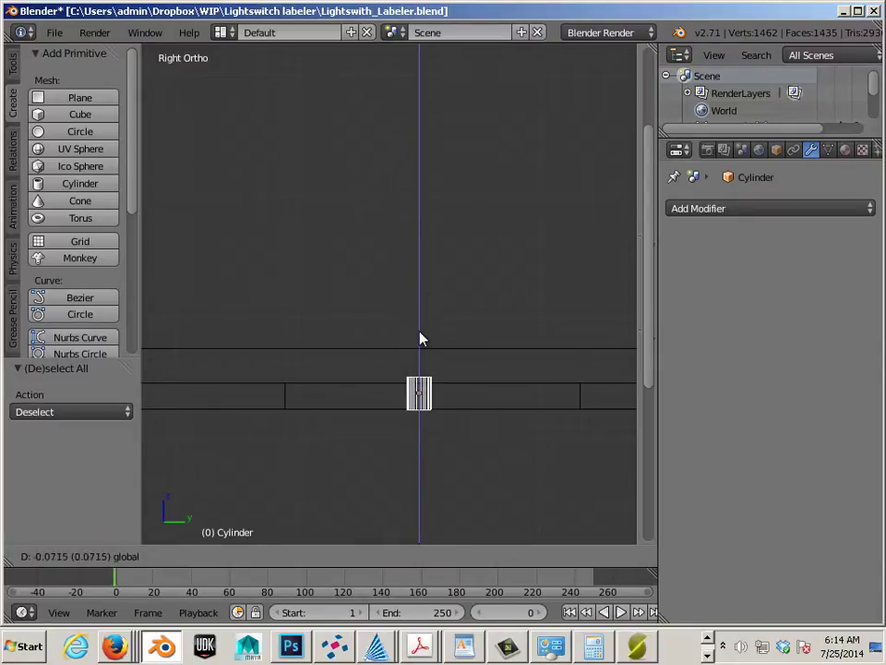
{"action": "left_click_drag", "start_coordinate": [423, 312], "coordinate": [426, 238]}
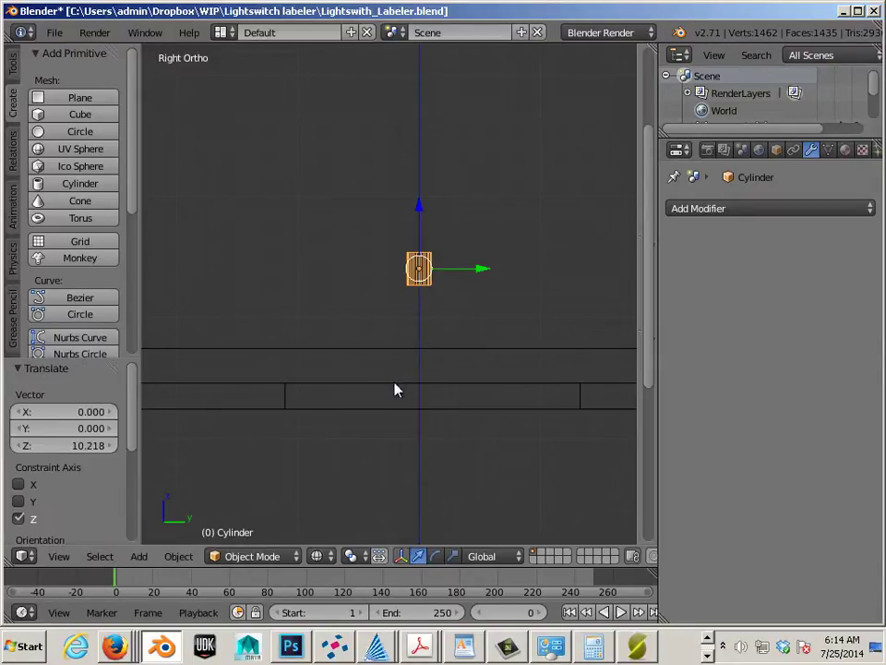
{"action": "scroll", "coordinate": [351, 328], "scroll_direction": "down", "scroll_amount": 1}
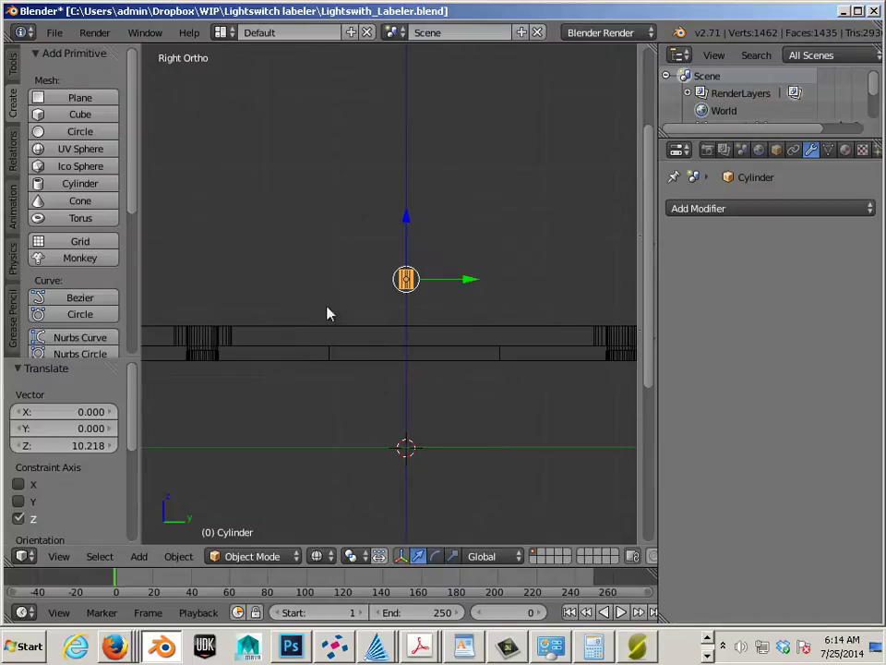
{"action": "key", "text": "z"}
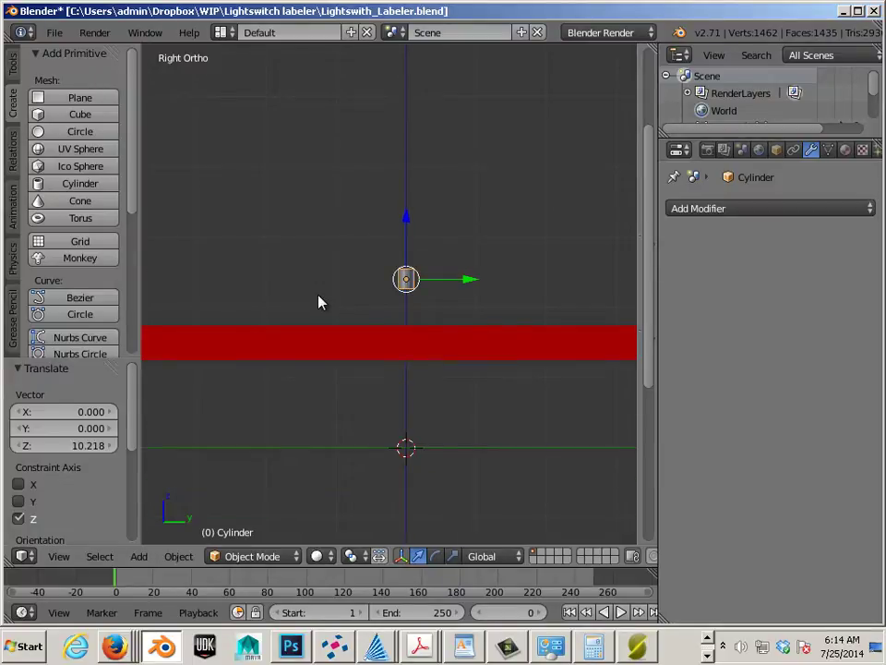
{"action": "mouse_move", "coordinate": [319, 301]}
{"action": "middle_mouse_down"}
{"action": "mouse_move", "coordinate": [315, 283]}
{"action": "mouse_move", "coordinate": [353, 362]}
{"action": "mouse_move", "coordinate": [390, 405]}
{"action": "mouse_move", "coordinate": [348, 427]}
{"action": "mouse_move", "coordinate": [379, 428]}
{"action": "mouse_move", "coordinate": [425, 396]}
{"action": "mouse_move", "coordinate": [458, 407]}
{"action": "mouse_move", "coordinate": [457, 416]}
{"action": "middle_mouse_up"}
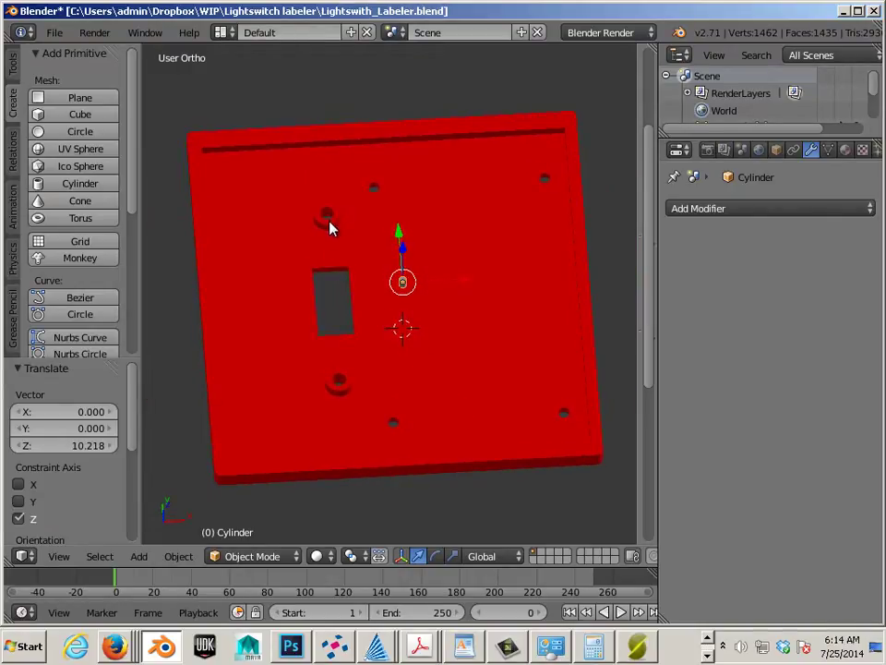
- Add a cube and move it along X into the switch opening
{"action": "left_click", "coordinate": [80, 114]}
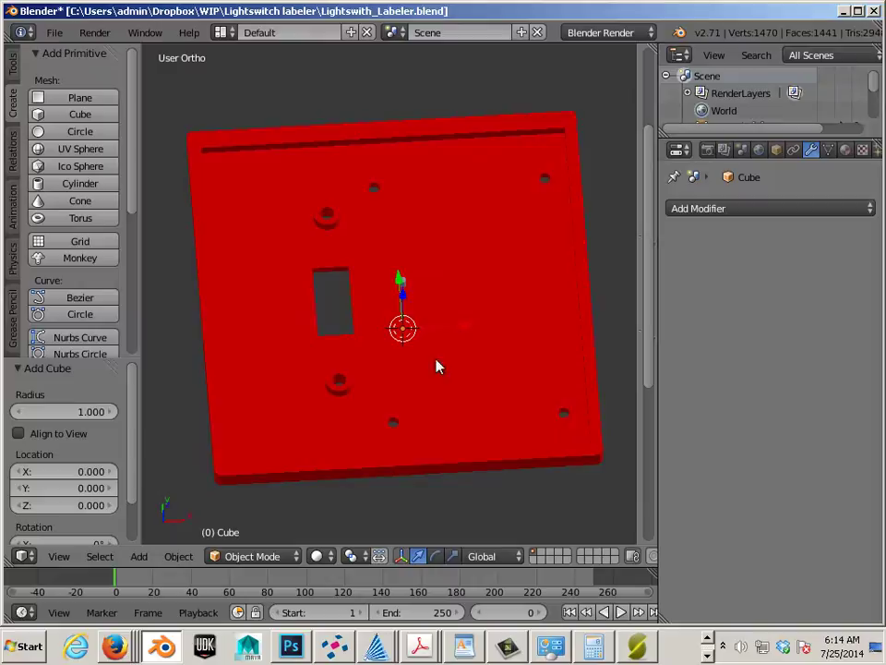
{"action": "key", "text": "g"}
{"action": "key", "text": "x"}
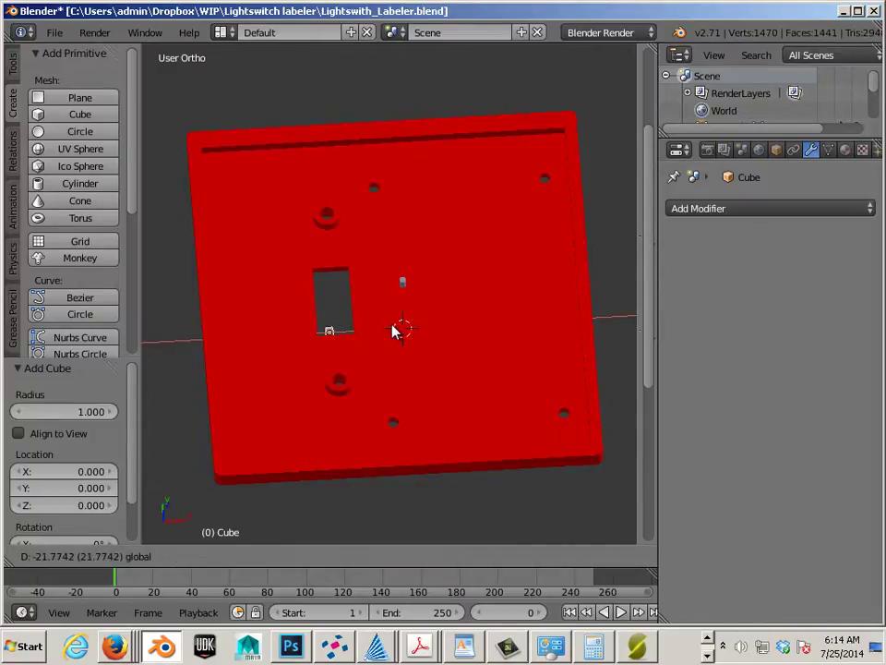
{"action": "left_click", "coordinate": [392, 326]}
{"action": "key", "text": "KP_7"}
{"action": "key", "text": "z"}
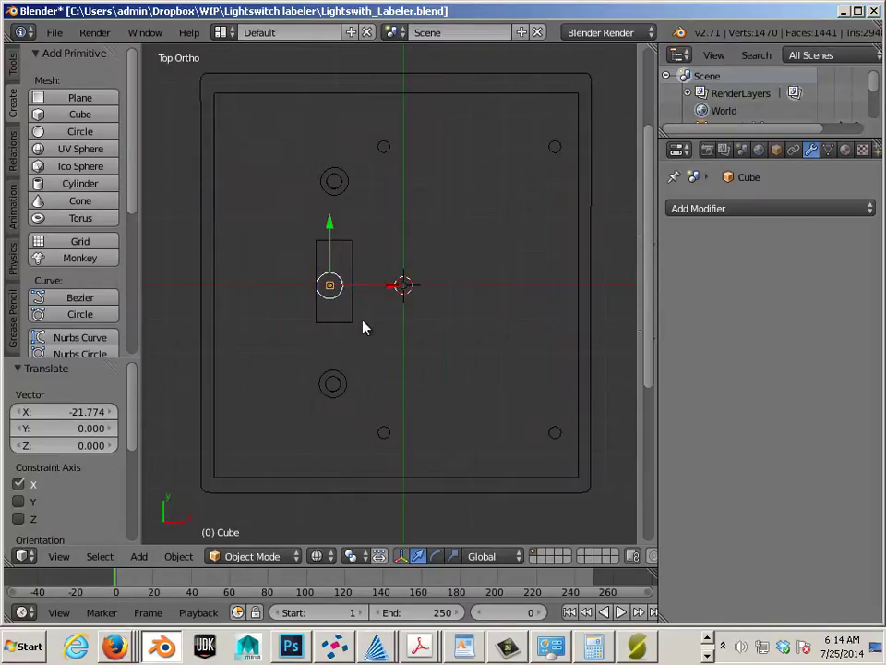
{"action": "scroll", "coordinate": [351, 323], "scroll_direction": "up", "scroll_amount": 3}
{"action": "scroll", "coordinate": [340, 305], "scroll_direction": "down", "scroll_amount": 2}
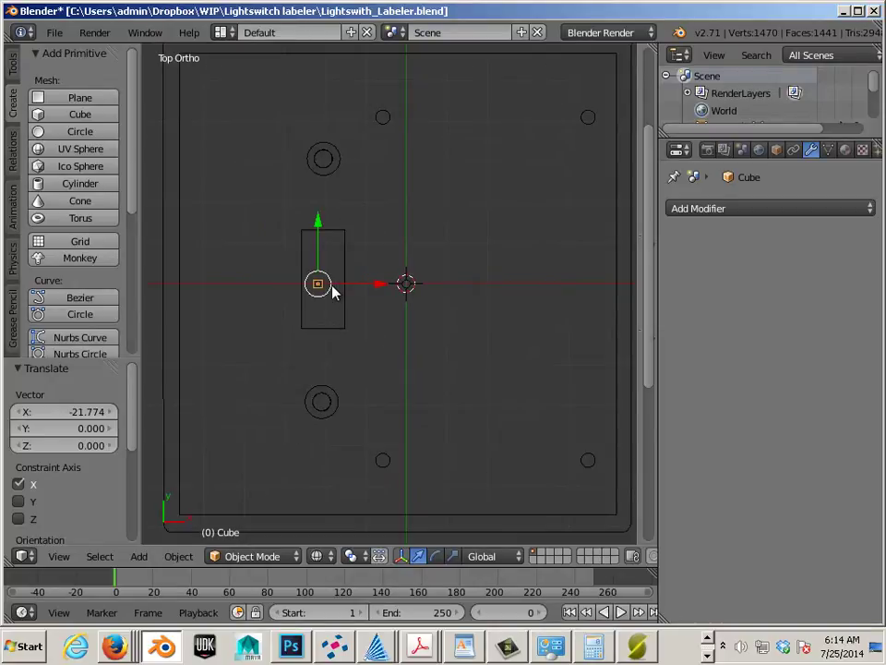
- Scale the cube along Y into a long bar and widen it to the switch opening
{"action": "key", "text": "ctrl+alt+s"}
{"action": "mouse_move", "coordinate": [316, 222]}
{"action": "left_mouse_down"}
{"action": "mouse_move", "coordinate": [332, 163]}
{"action": "mouse_move", "coordinate": [329, 211]}
{"action": "mouse_move", "coordinate": [328, 161]}
{"action": "left_mouse_up"}
{"action": "left_click_drag", "start_coordinate": [318, 225], "coordinate": [319, 194]}
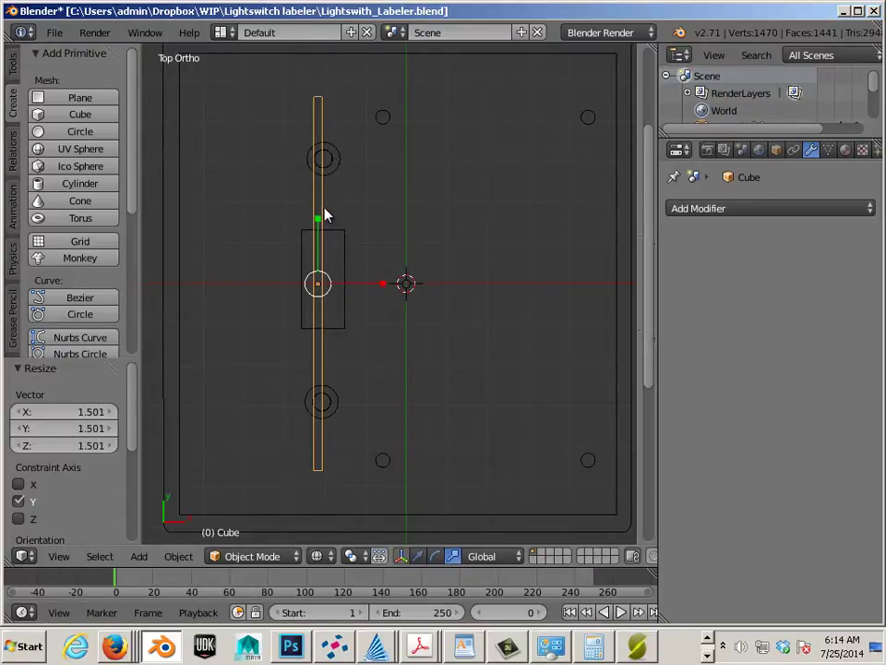
{"action": "scroll", "coordinate": [328, 215], "scroll_direction": "up", "scroll_amount": 2}
{"action": "left_click_drag", "start_coordinate": [349, 279], "coordinate": [544, 323]}
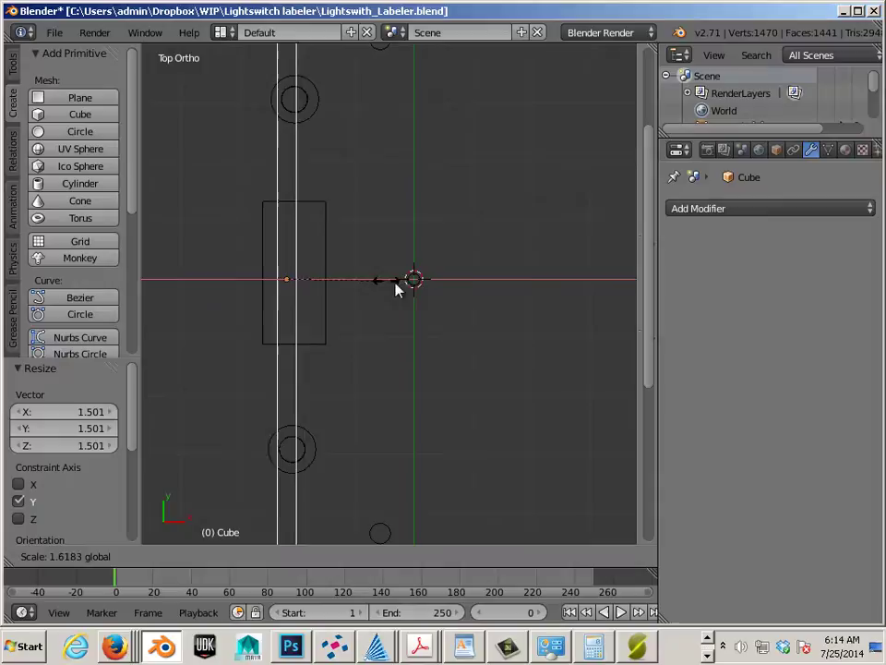
- Shift the bar sideways over the opening and fine-tune its width
{"action": "key", "text": "ctrl+space"}
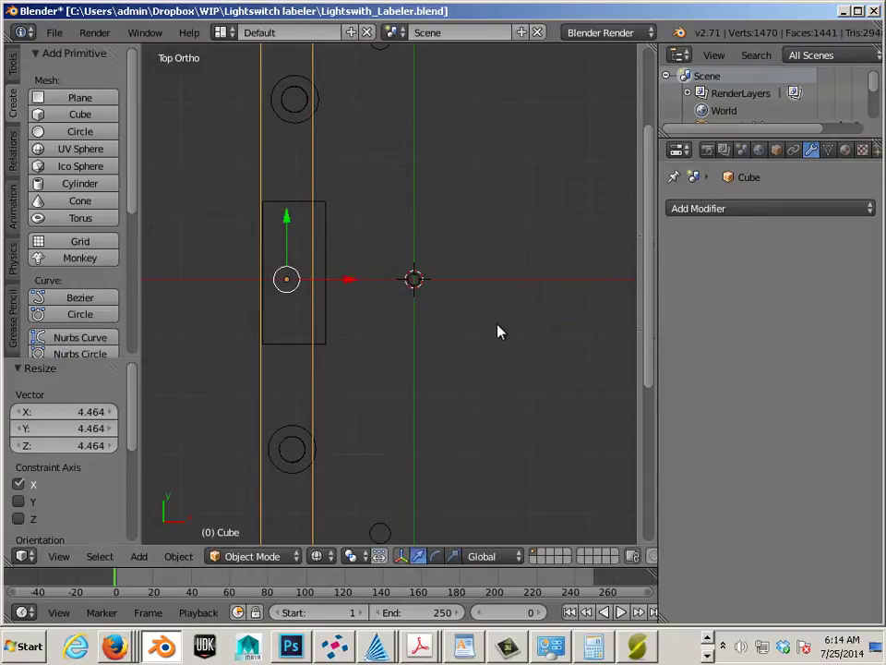
{"action": "left_click_drag", "start_coordinate": [351, 284], "coordinate": [359, 286]}
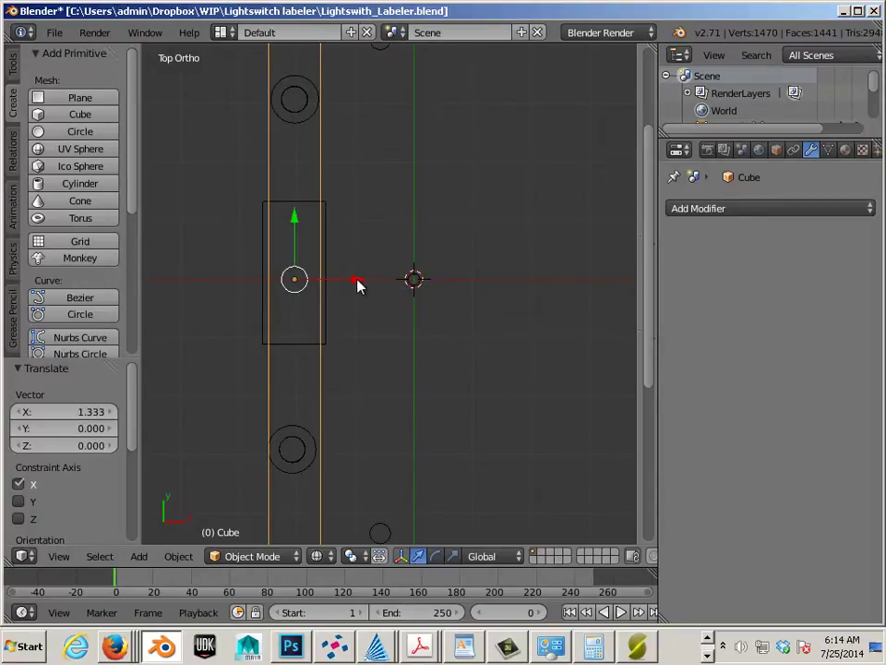
{"action": "key", "text": "s"}
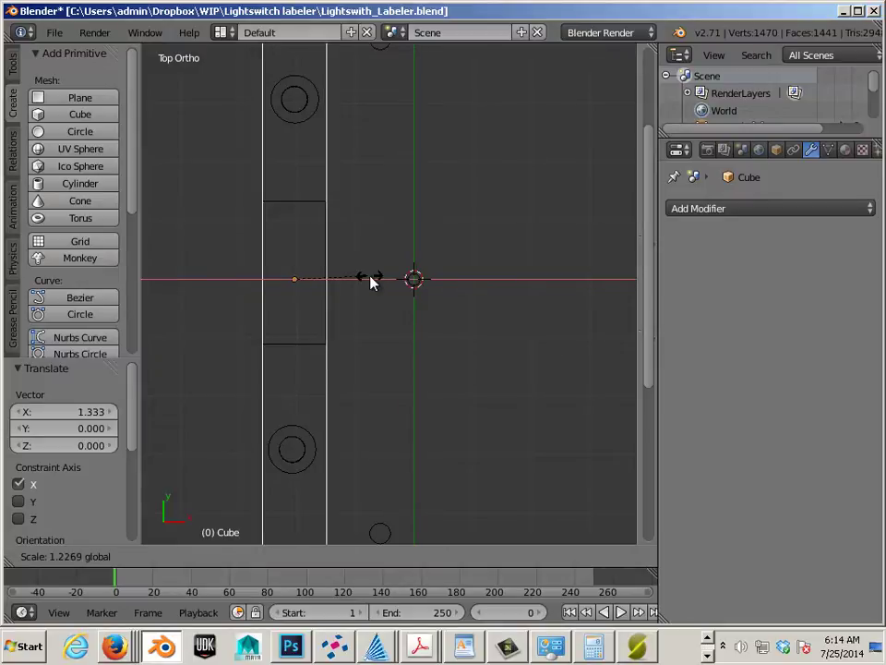
{"action": "left_click", "coordinate": [370, 282]}
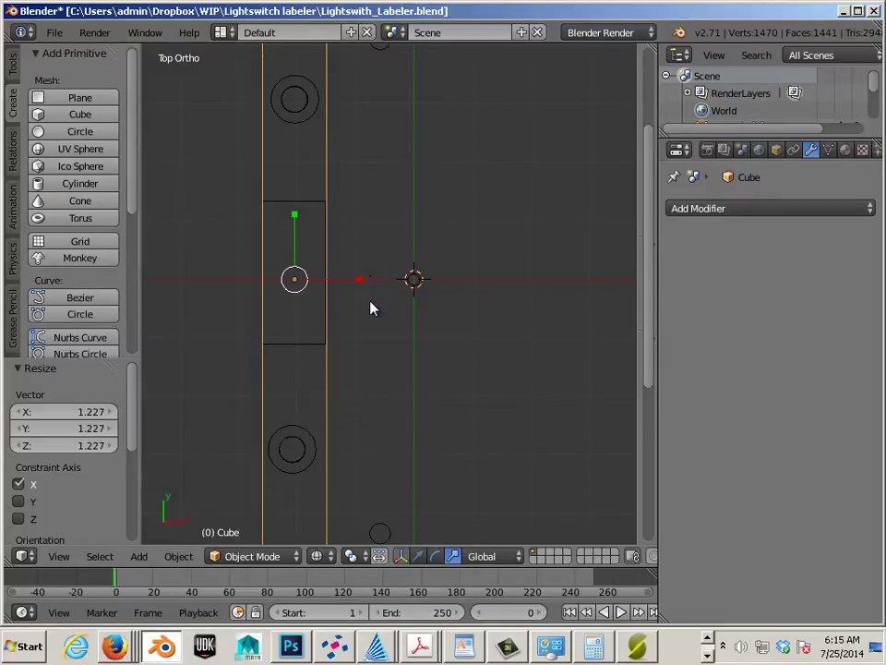
- Slide the long bar right along X until its edge meets the screw-hole centre line
{"action": "key", "text": "a"}
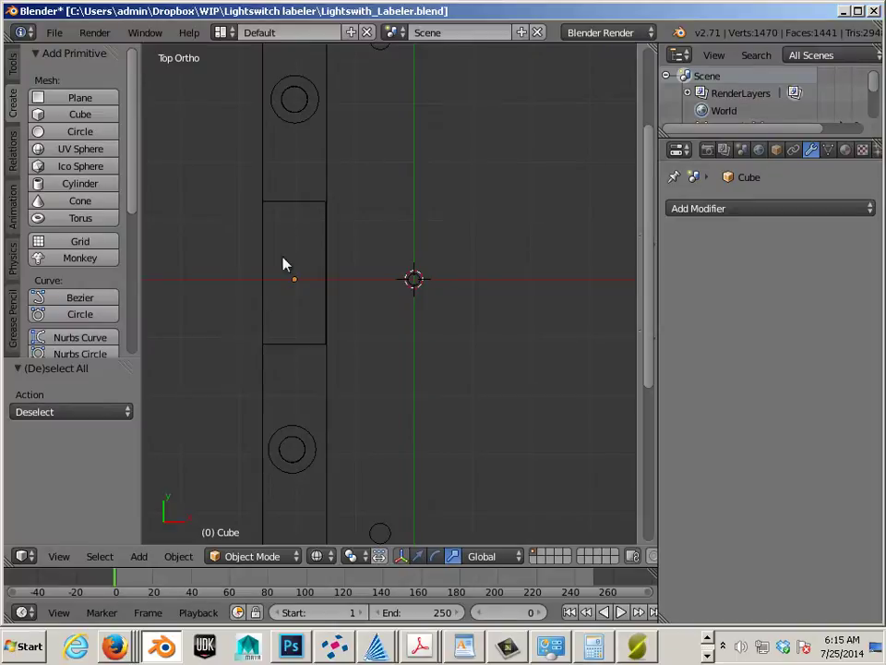
{"action": "right_click", "coordinate": [333, 188]}
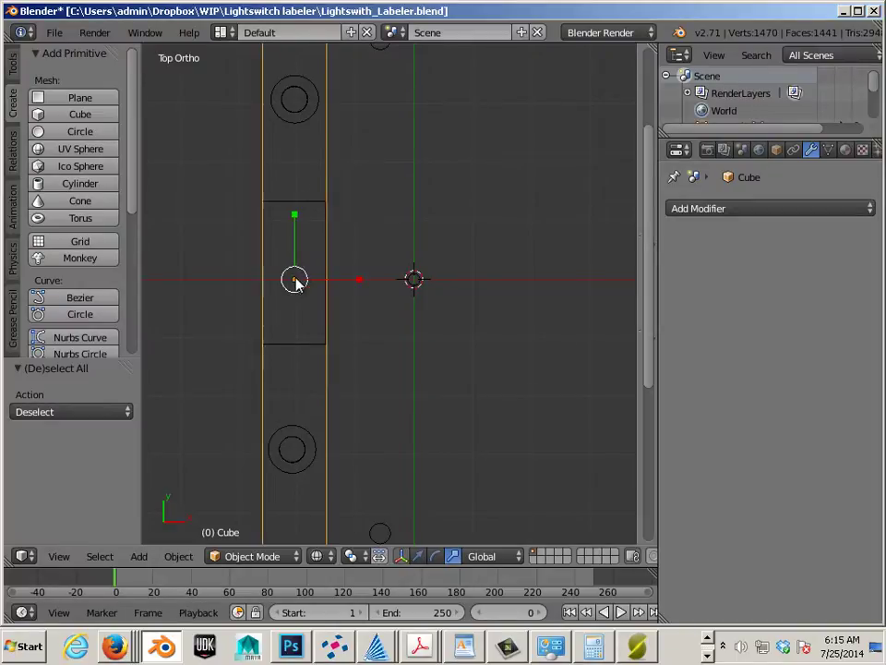
{"action": "left_click", "coordinate": [178, 556]}
{"action": "mouse_move", "coordinate": [221, 406]}
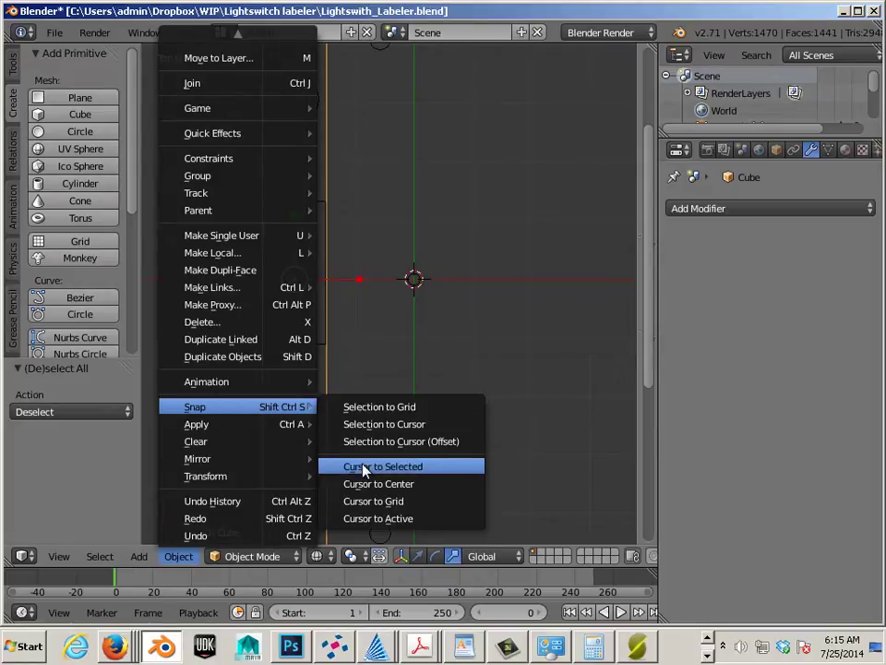
{"action": "left_click", "coordinate": [365, 471]}
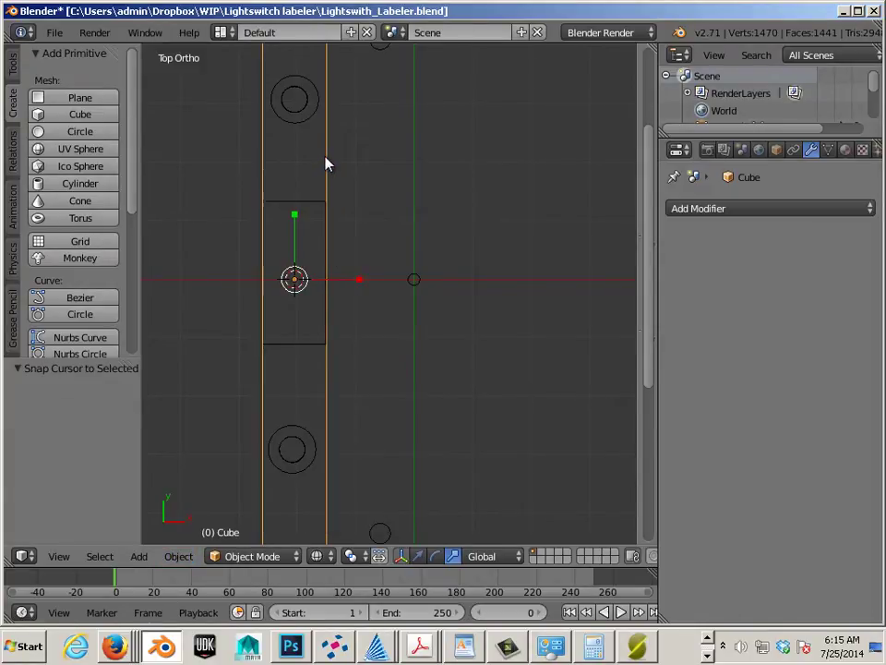
{"action": "key", "text": "ctrl+space"}
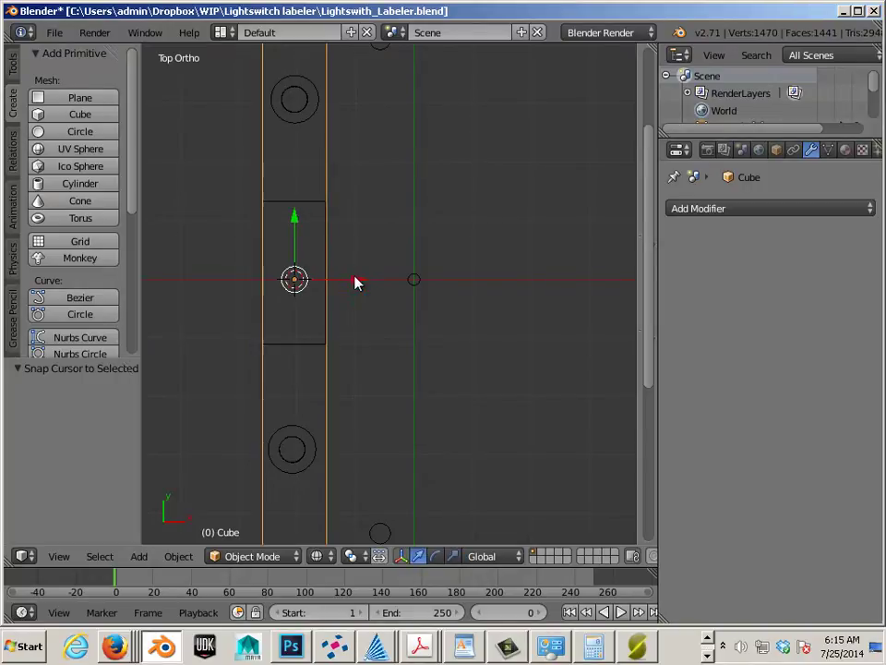
{"action": "left_click_drag", "start_coordinate": [358, 282], "coordinate": [388, 283]}
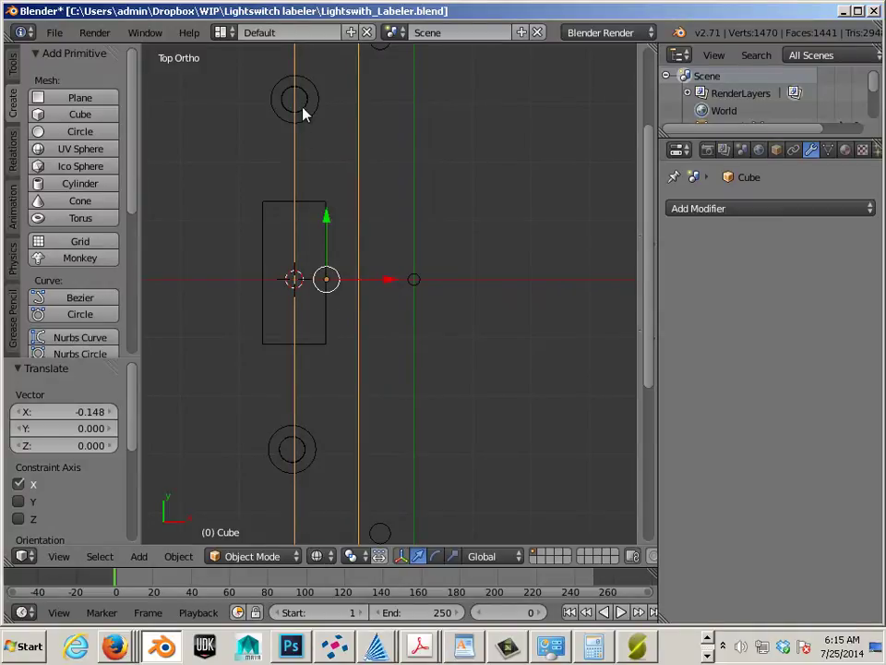
{"action": "right_click", "coordinate": [312, 441]}
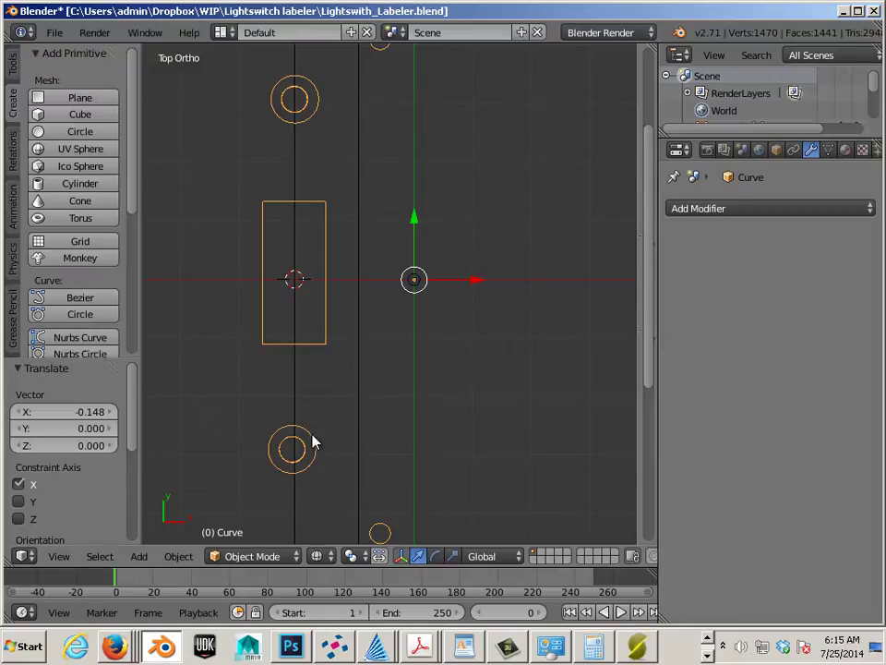
- In the curve's Edit Mode, box-select the lower screw-hole ring
{"action": "key", "text": "Tab"}
{"action": "key", "text": "b"}
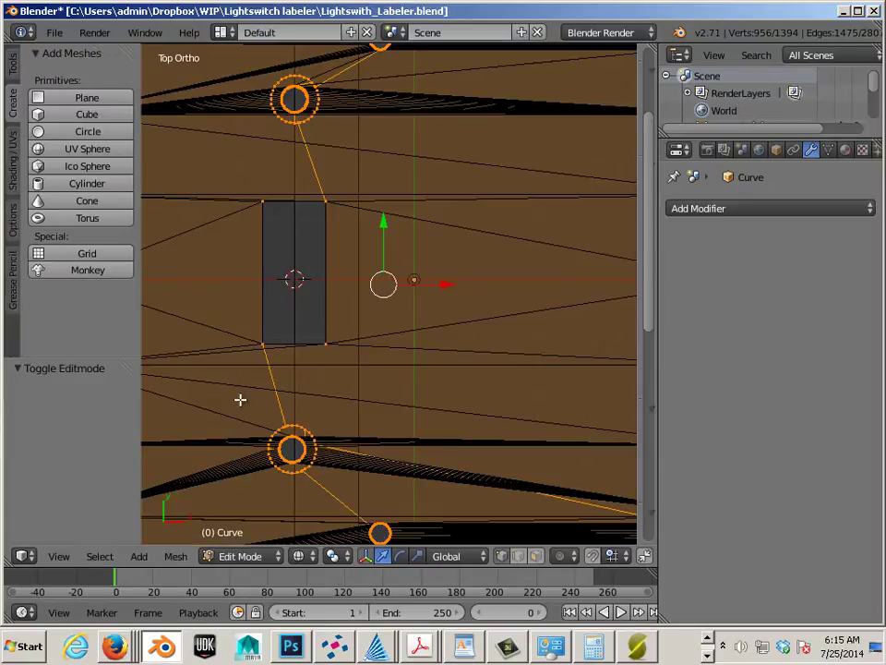
{"action": "left_click_drag", "start_coordinate": [239, 400], "coordinate": [325, 489]}
{"action": "key", "text": "b"}
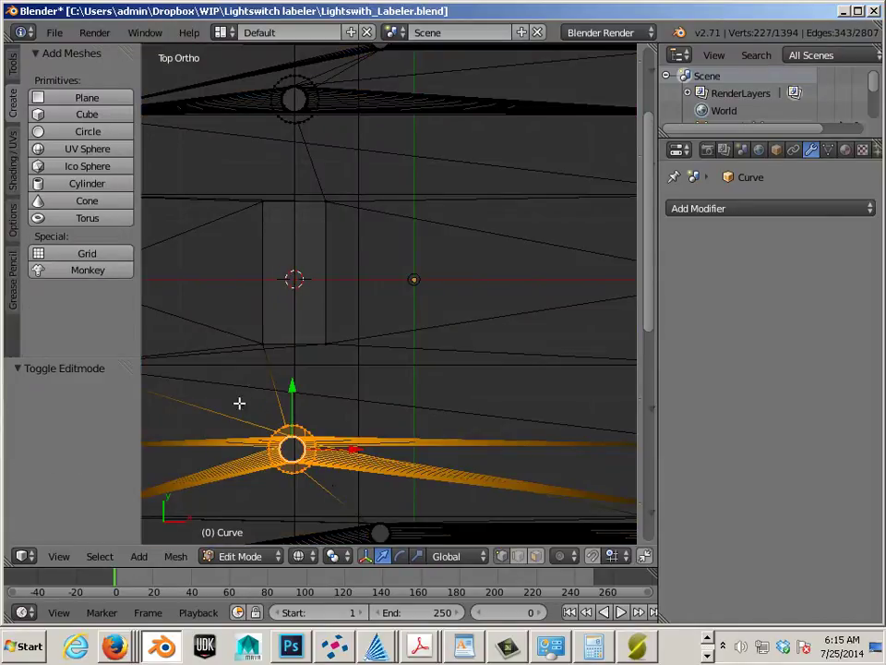
{"action": "left_click_drag", "start_coordinate": [239, 399], "coordinate": [323, 501]}
{"action": "scroll", "coordinate": [316, 480], "scroll_direction": "up", "scroll_amount": 2}
{"action": "middle_click_drag", "start_coordinate": [314, 484], "coordinate": [352, 317], "text": "shift"}
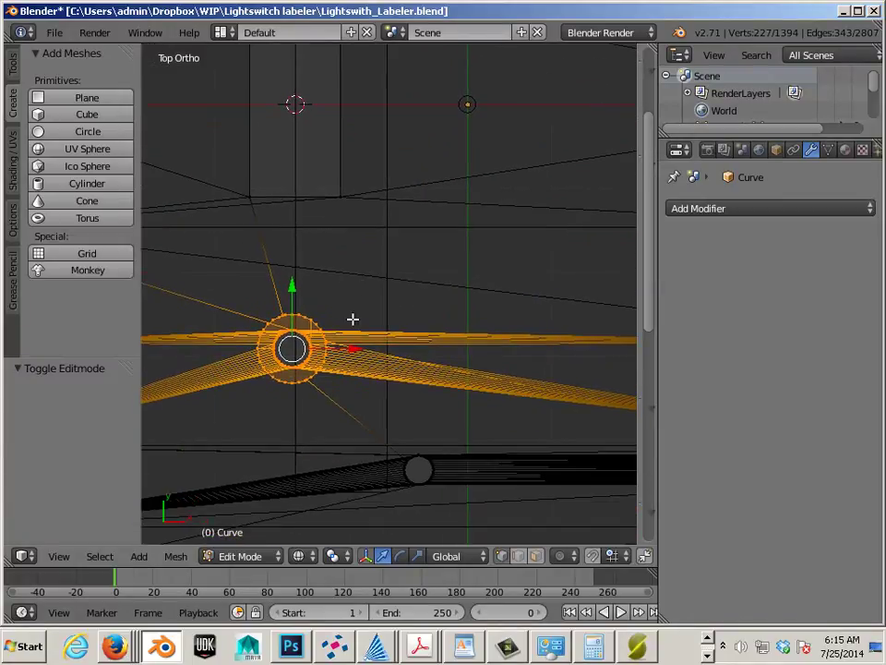
{"action": "scroll", "coordinate": [289, 403], "scroll_direction": "up", "scroll_amount": 1}
{"action": "scroll", "coordinate": [401, 356], "scroll_direction": "up", "scroll_amount": 2}
{"action": "scroll", "coordinate": [402, 355], "scroll_direction": "up", "scroll_amount": 2}
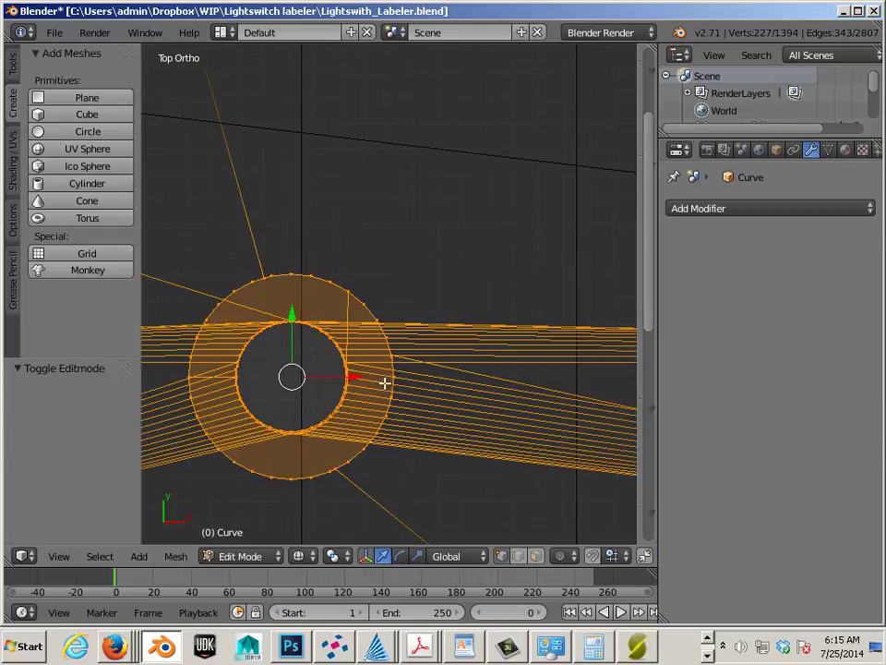
- Move the ring 0.413 along X to centre it on the switch opening, then exit Edit Mode
{"action": "key", "text": "g"}
{"action": "key", "text": "x"}
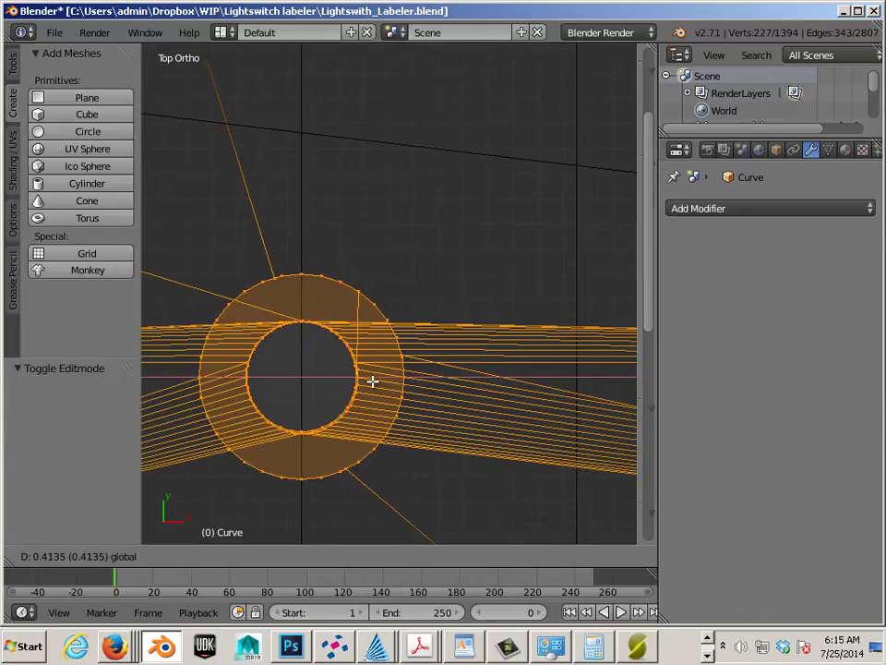
{"action": "left_click", "coordinate": [372, 380]}
{"action": "scroll", "coordinate": [372, 379], "scroll_direction": "down", "scroll_amount": 2}
{"action": "scroll", "coordinate": [377, 314], "scroll_direction": "down", "scroll_amount": 2}
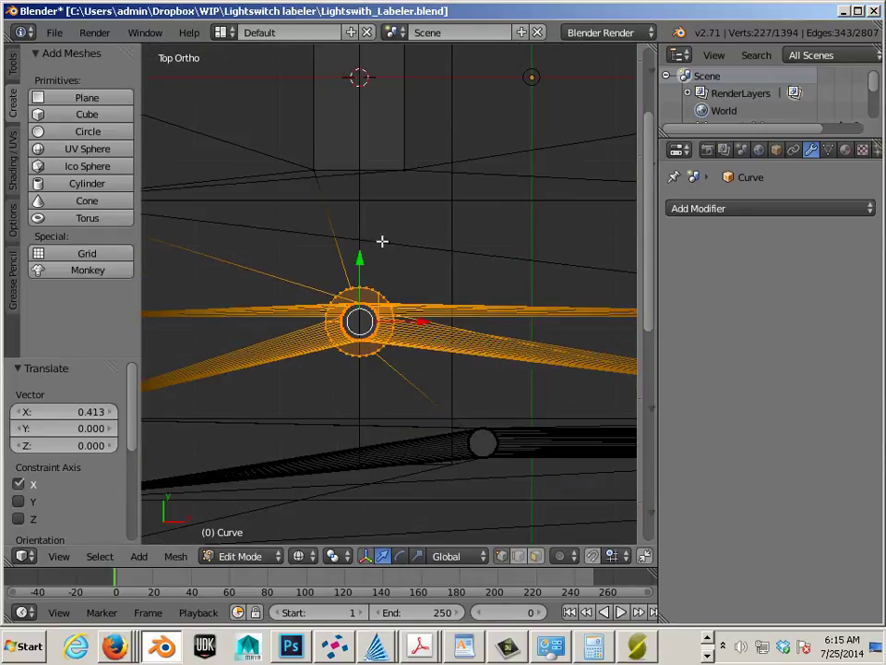
{"action": "scroll", "coordinate": [391, 249], "scroll_direction": "up", "scroll_amount": 5, "text": "shift"}
{"action": "scroll", "coordinate": [362, 435], "scroll_direction": "up", "scroll_amount": 5, "text": "shift"}
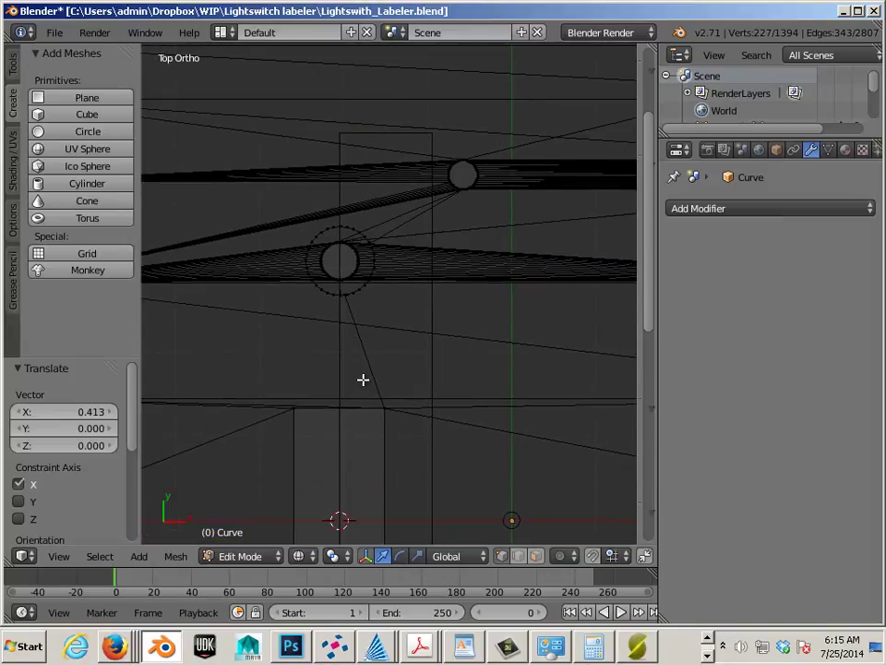
{"action": "scroll", "coordinate": [307, 292], "scroll_direction": "up", "scroll_amount": 4}
{"action": "middle_click_drag", "start_coordinate": [307, 291], "coordinate": [326, 364], "text": "shift"}
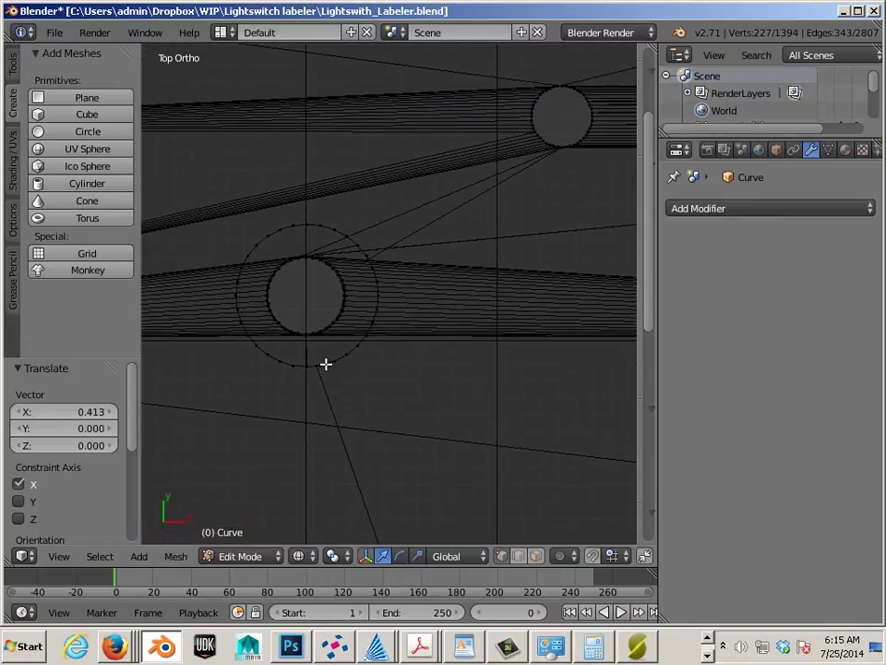
{"action": "scroll", "coordinate": [326, 364], "scroll_direction": "down", "scroll_amount": 3}
{"action": "scroll", "coordinate": [327, 362], "scroll_direction": "down", "scroll_amount": 5}
{"action": "middle_click_drag", "start_coordinate": [361, 407], "coordinate": [356, 249], "text": "shift"}
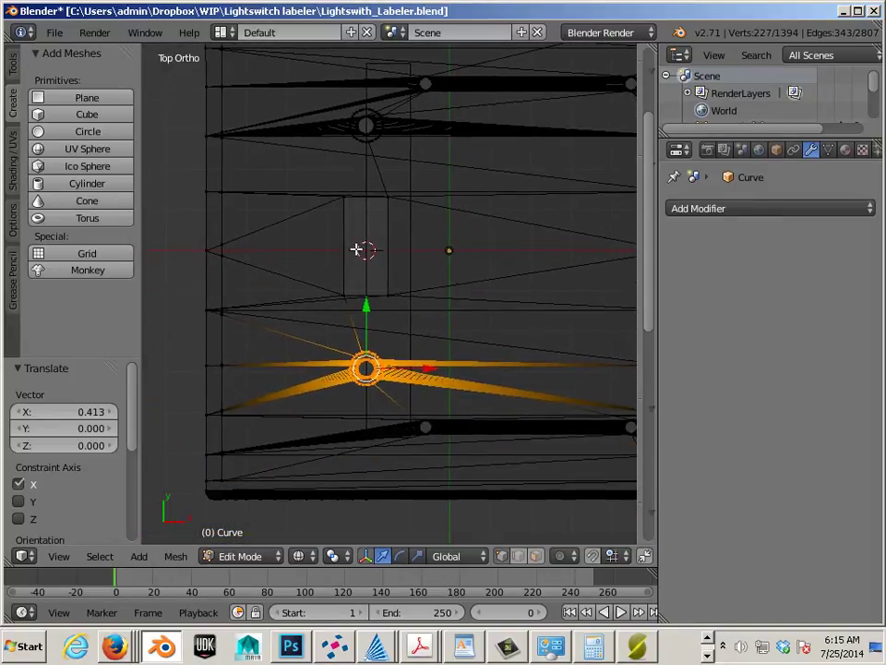
{"action": "key", "text": "Tab"}
{"action": "right_click", "coordinate": [364, 278]}
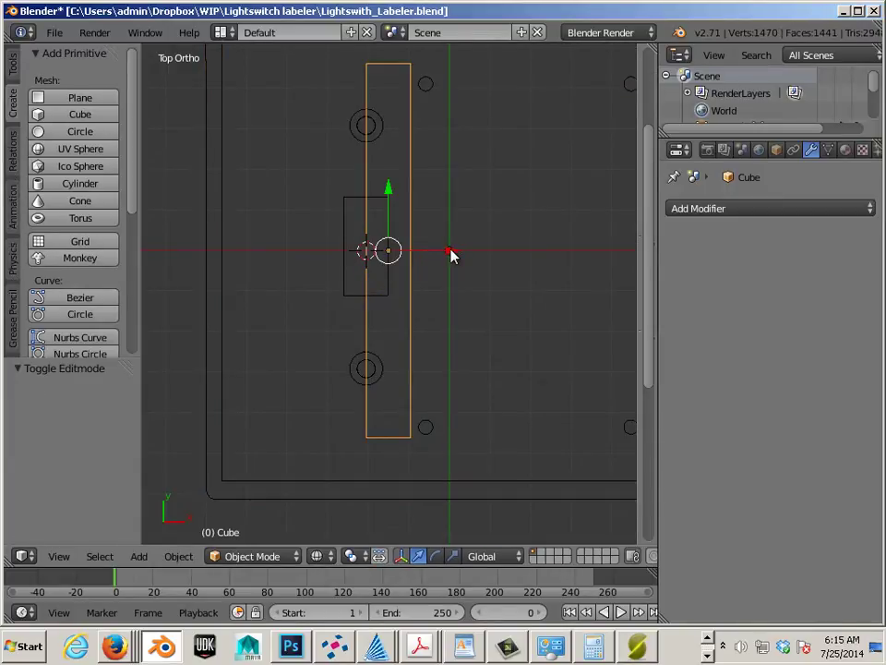
- Move the guide block aside, then delete the centre cylinder and the guide block
{"action": "key", "text": "g"}
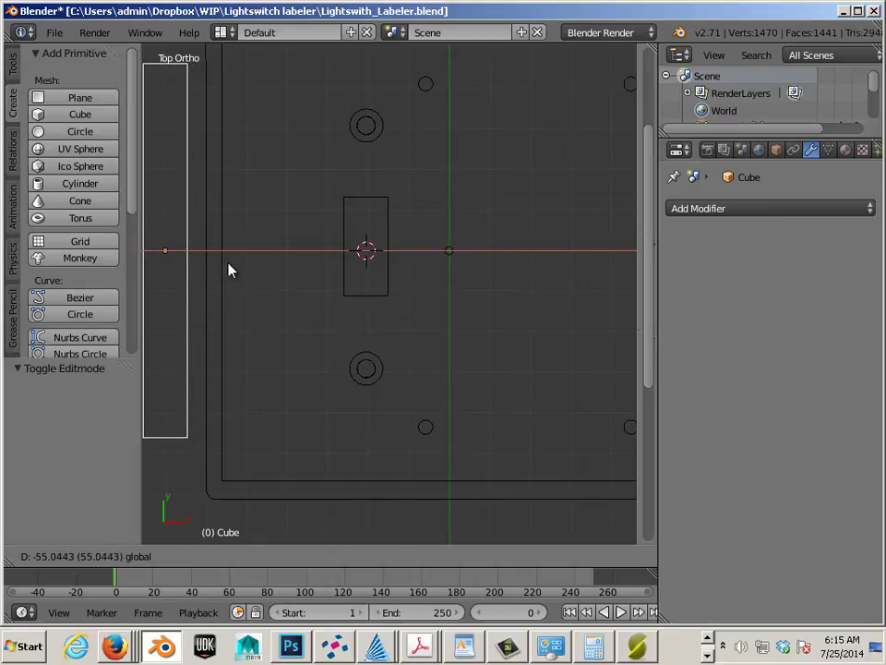
{"action": "left_click", "coordinate": [230, 269]}
{"action": "scroll", "coordinate": [313, 346], "scroll_direction": "down", "scroll_amount": 3}
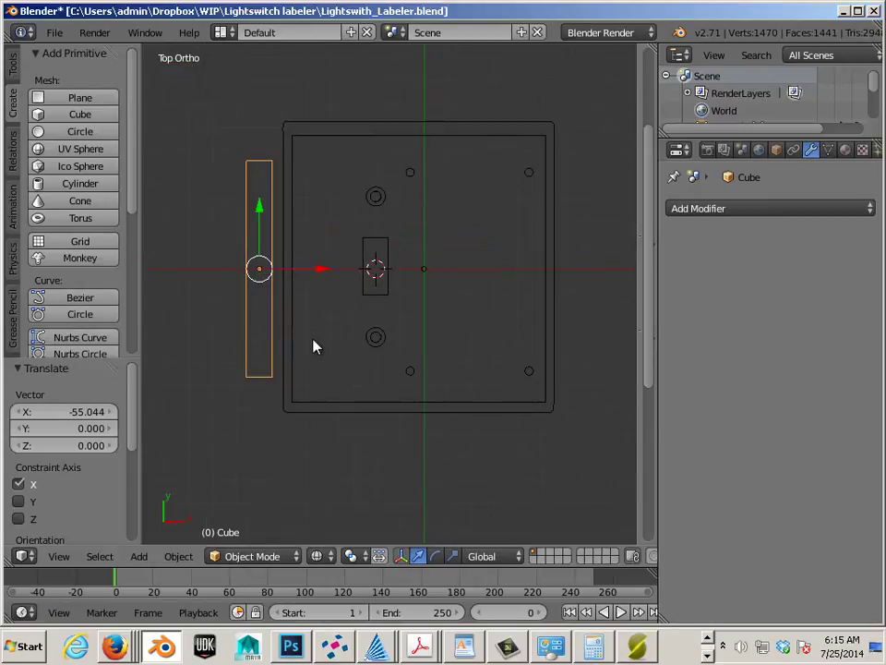
{"action": "right_click", "coordinate": [425, 270]}
{"action": "key", "text": "x"}
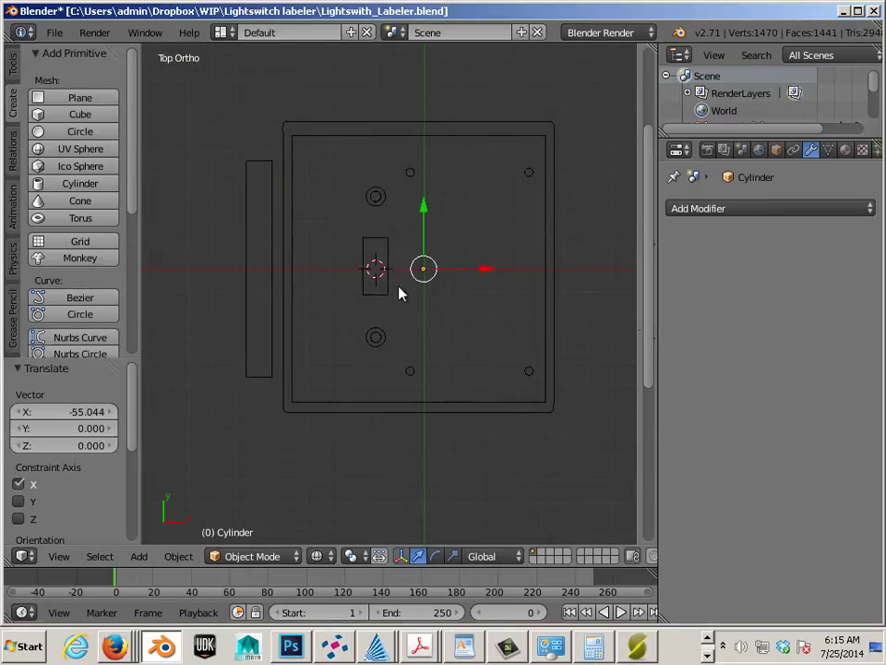
{"action": "key", "text": "x"}
{"action": "left_click", "coordinate": [415, 281]}
{"action": "right_click", "coordinate": [282, 286]}
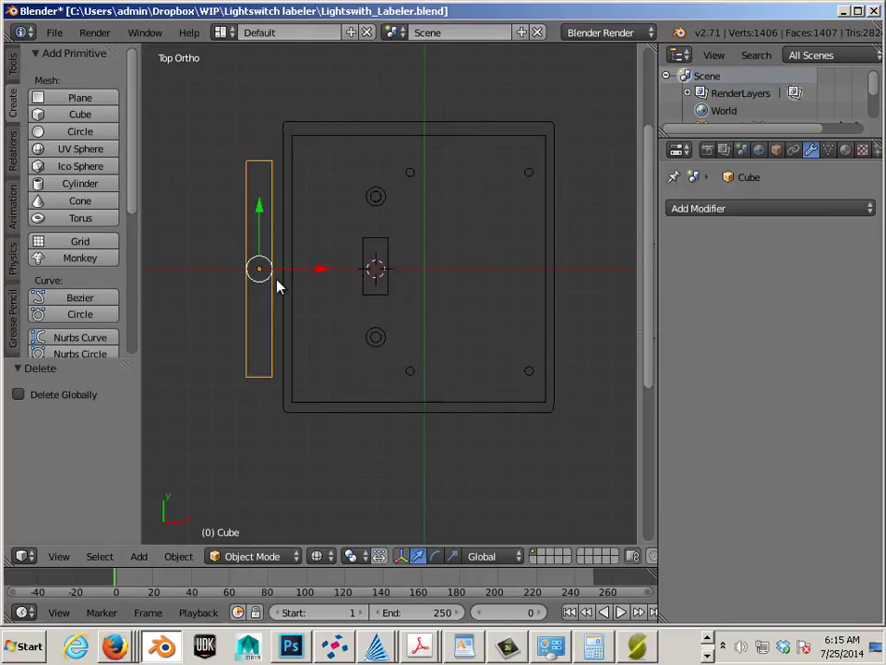
{"action": "key", "text": "x"}
{"action": "left_click", "coordinate": [277, 281]}
- Orbit and zoom around the plate, viewing it tilted and nearly top-down
{"action": "key", "text": "a"}
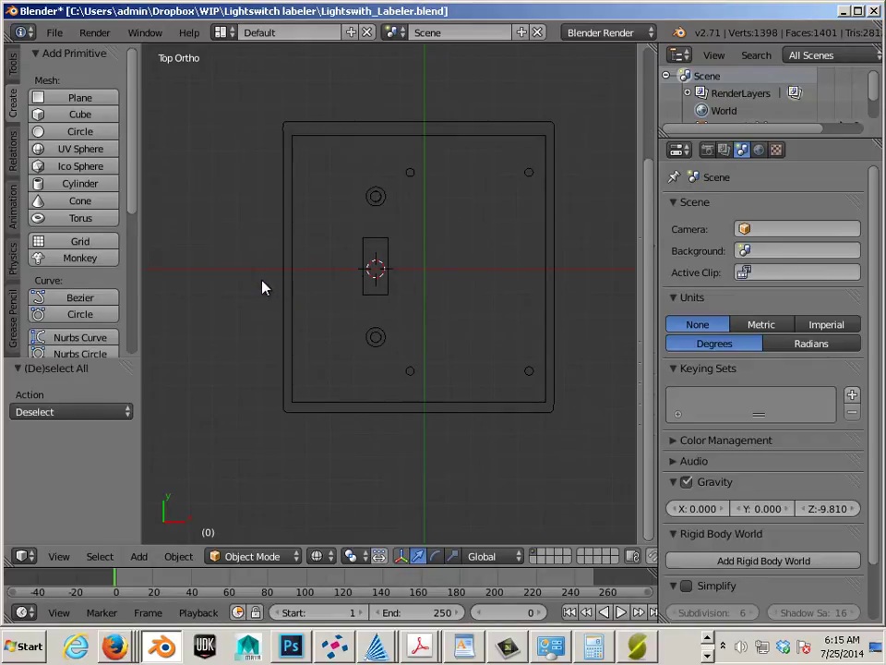
{"action": "mouse_move", "coordinate": [236, 293]}
{"action": "middle_mouse_down"}
{"action": "mouse_move", "coordinate": [251, 213]}
{"action": "mouse_move", "coordinate": [254, 265]}
{"action": "mouse_move", "coordinate": [246, 199]}
{"action": "middle_mouse_up"}
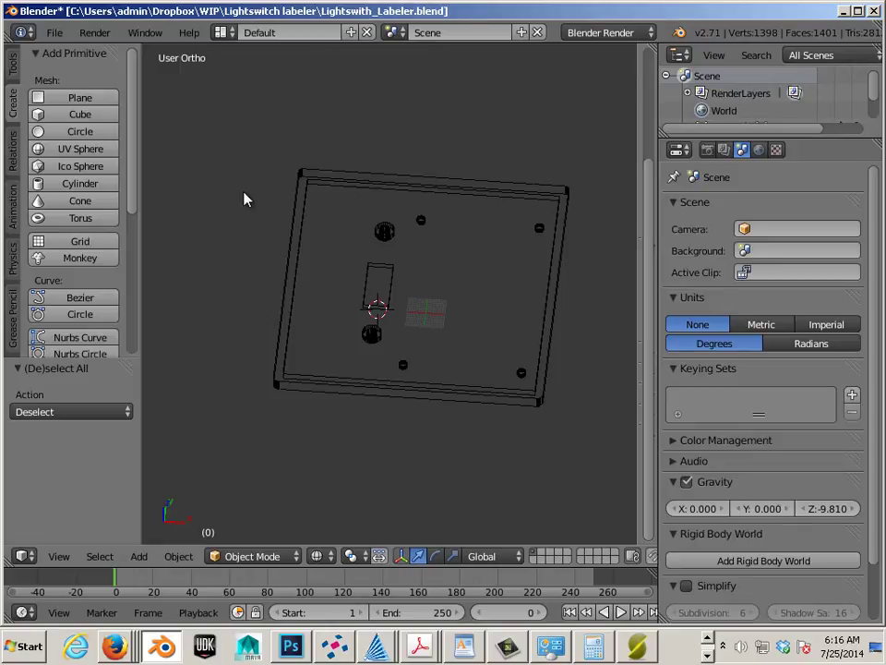
{"action": "middle_click_drag", "start_coordinate": [238, 247], "coordinate": [251, 232]}
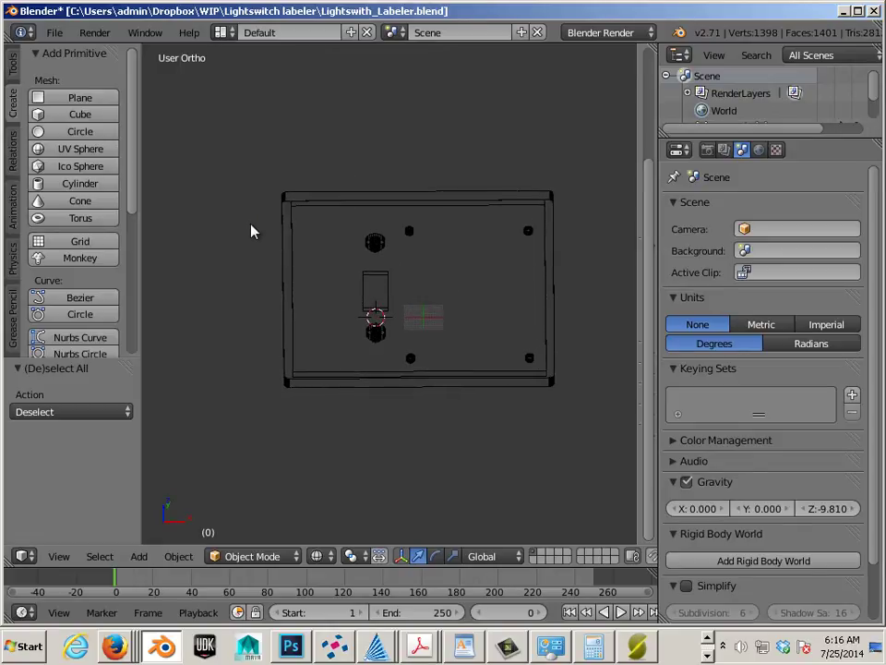
{"action": "scroll", "coordinate": [249, 233], "scroll_direction": "up", "scroll_amount": 2}
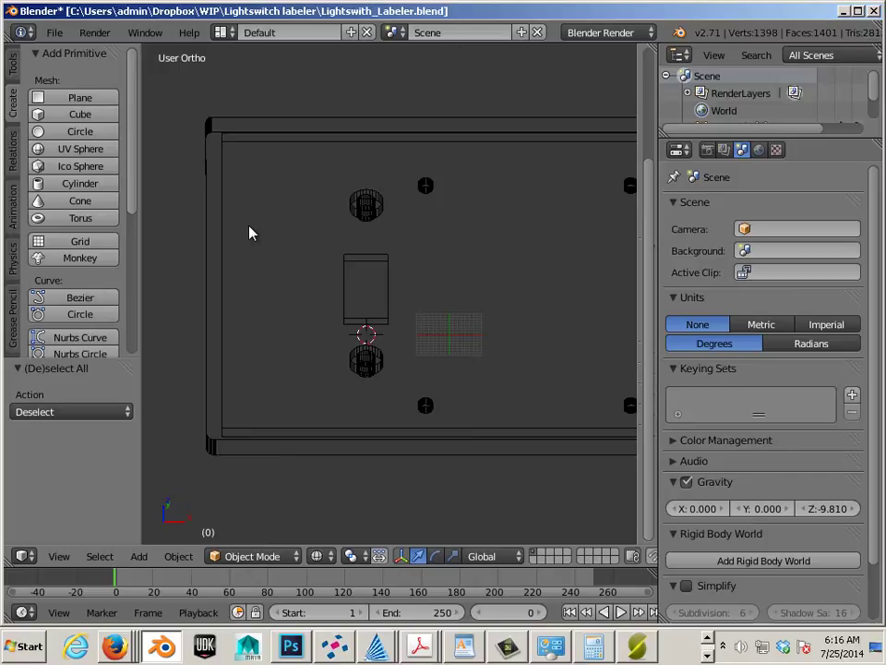
{"action": "scroll", "coordinate": [249, 233], "scroll_direction": "down", "scroll_amount": 1}
{"action": "scroll", "coordinate": [249, 233], "scroll_direction": "down", "scroll_amount": 1}
{"action": "scroll", "coordinate": [247, 233], "scroll_direction": "down", "scroll_amount": 1}
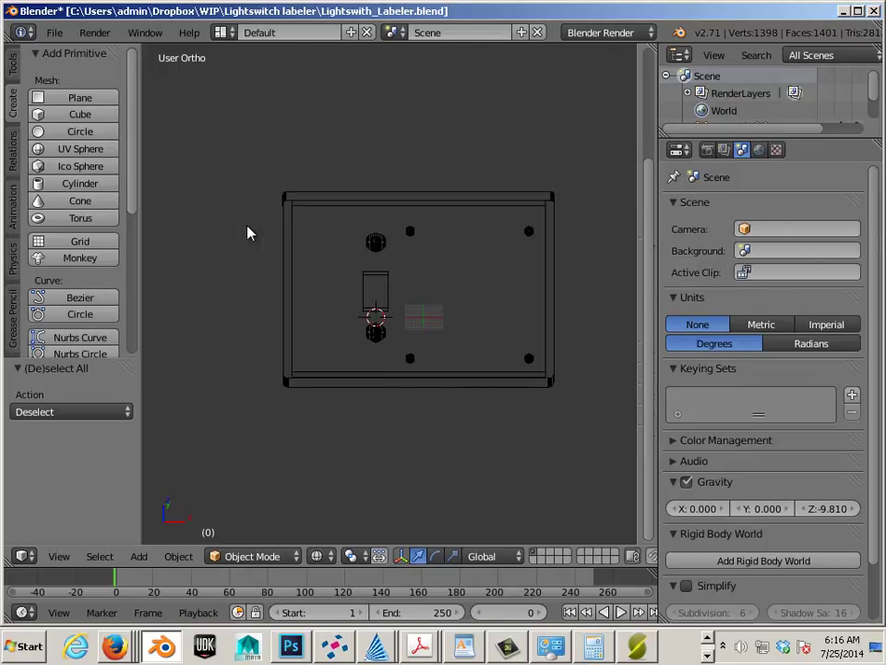
{"action": "scroll", "coordinate": [247, 233], "scroll_direction": "up", "scroll_amount": 2}
{"action": "scroll", "coordinate": [248, 232], "scroll_direction": "up", "scroll_amount": 1}
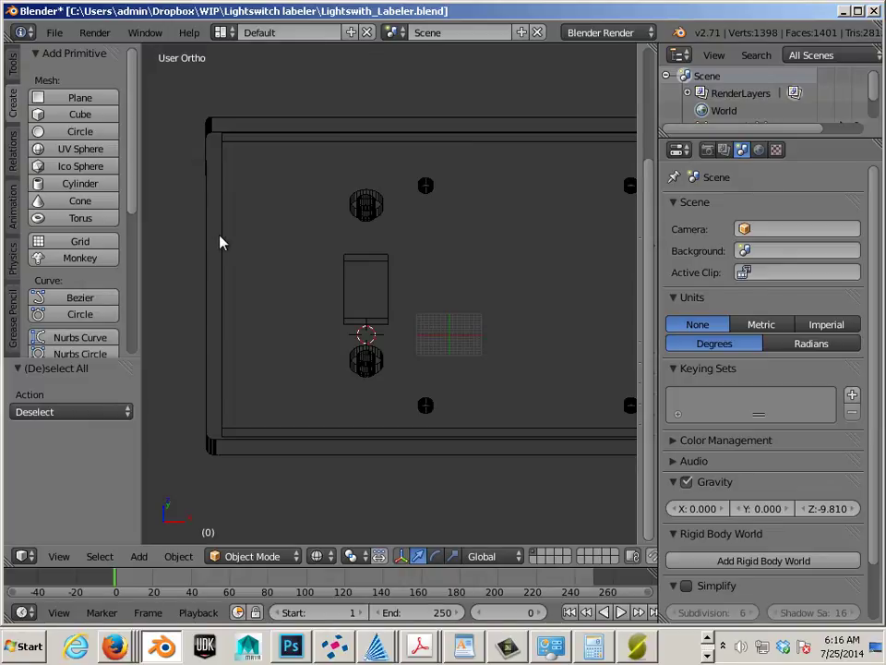
- Select everything in solid shading and orbit to inspect the red plate from several angles
{"action": "key", "text": "a"}
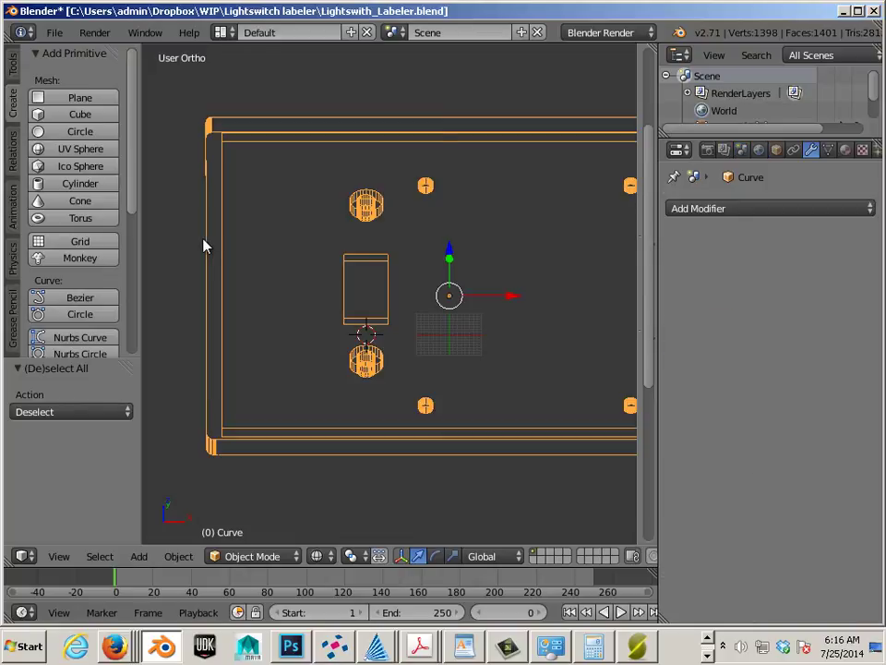
{"action": "key", "text": "z"}
{"action": "mouse_move", "coordinate": [170, 260]}
{"action": "middle_mouse_down"}
{"action": "mouse_move", "coordinate": [258, 231]}
{"action": "mouse_move", "coordinate": [409, 261]}
{"action": "mouse_move", "coordinate": [457, 218]}
{"action": "mouse_move", "coordinate": [403, 247]}
{"action": "middle_mouse_up"}
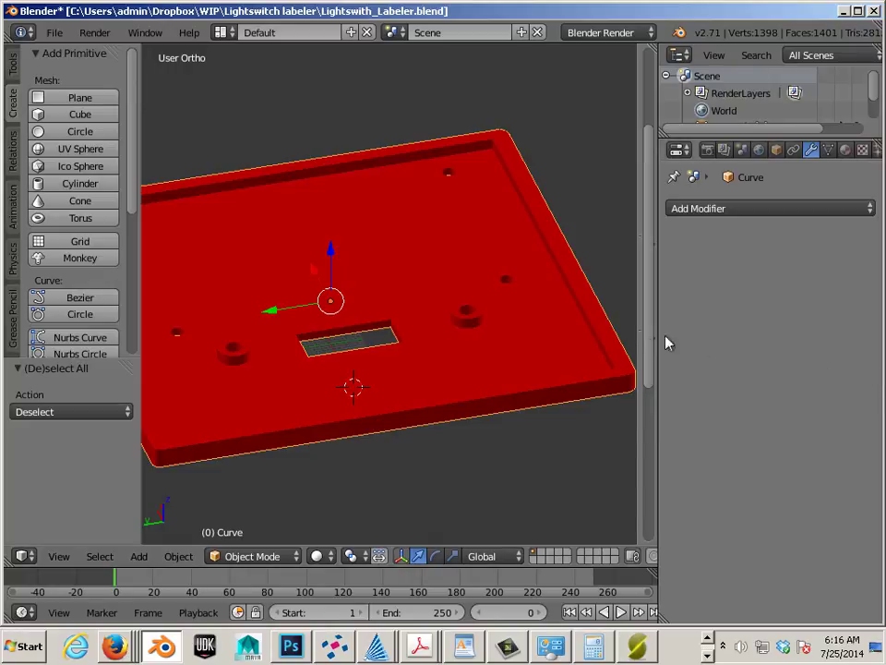
{"action": "middle_click_drag", "start_coordinate": [597, 333], "coordinate": [569, 376]}
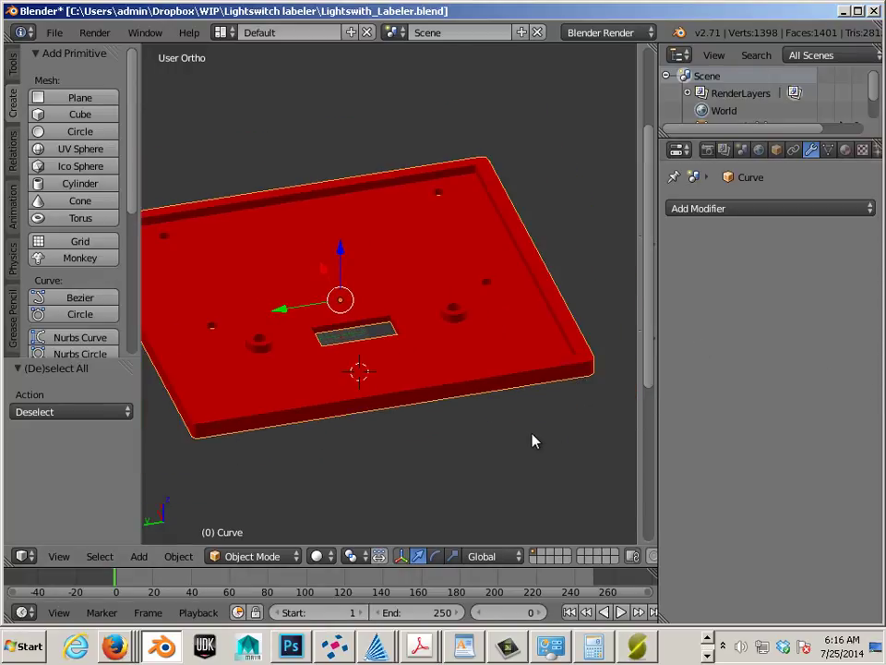